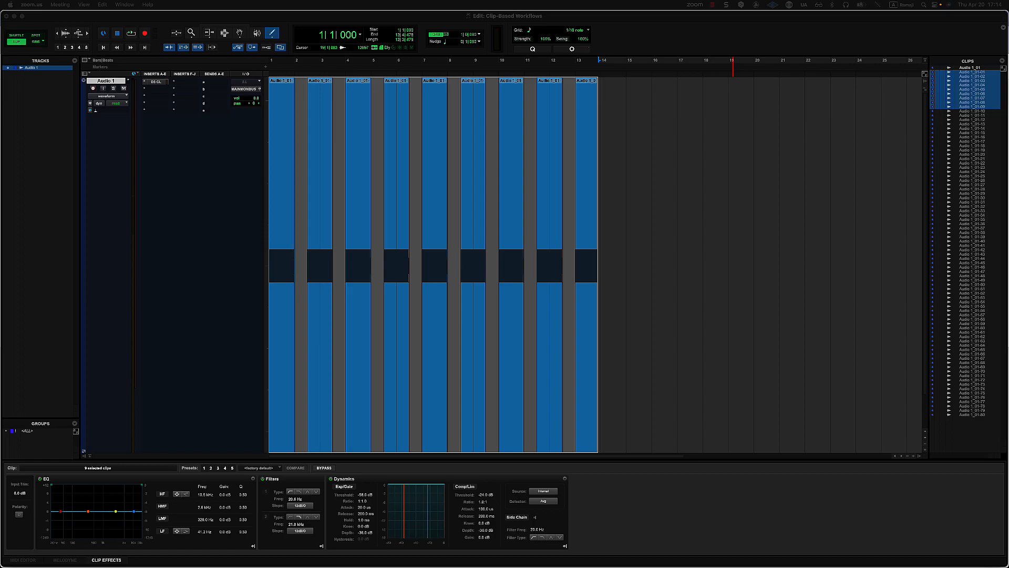
# Bring the Clip-Based Workflows Edit window with the spaced Audio 1 clips into focus
pyautogui.press('super+Tab')
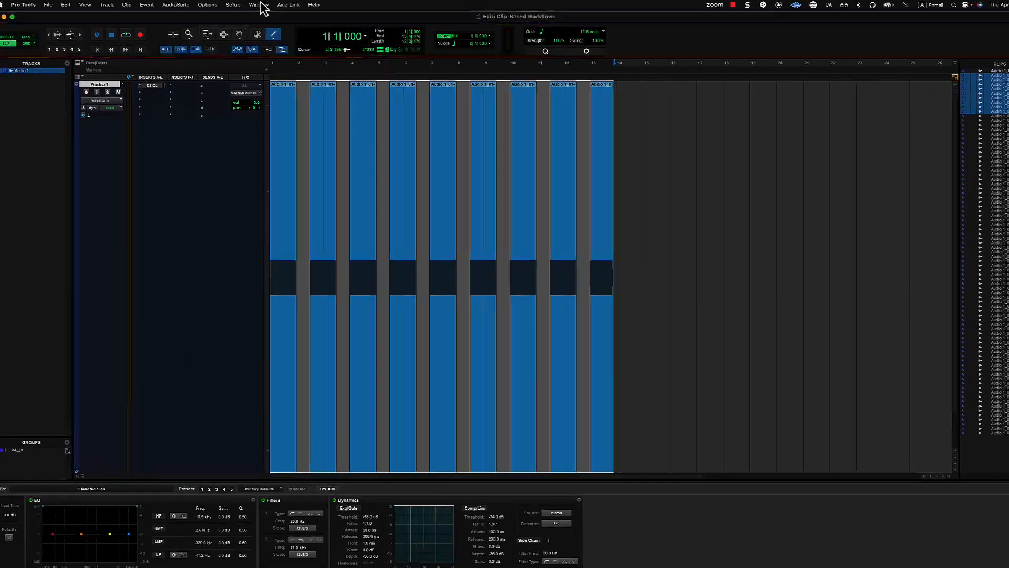
# Uncheck Clip List Selection Follows Edit Selection and Edit Selection Follows Clip List Selection in Editing preferences
pyautogui.click(235, 5)
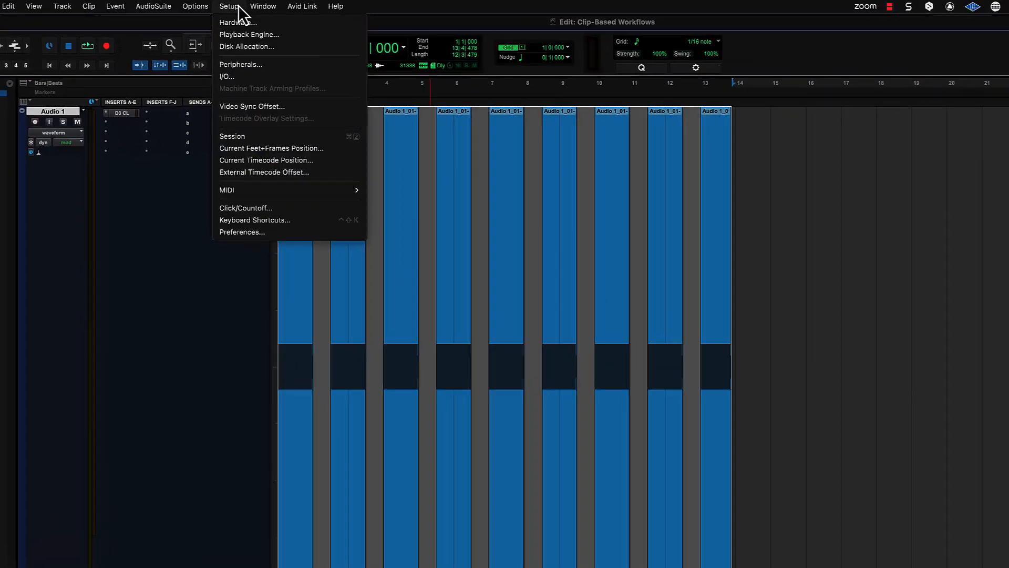
pyautogui.click(256, 232)
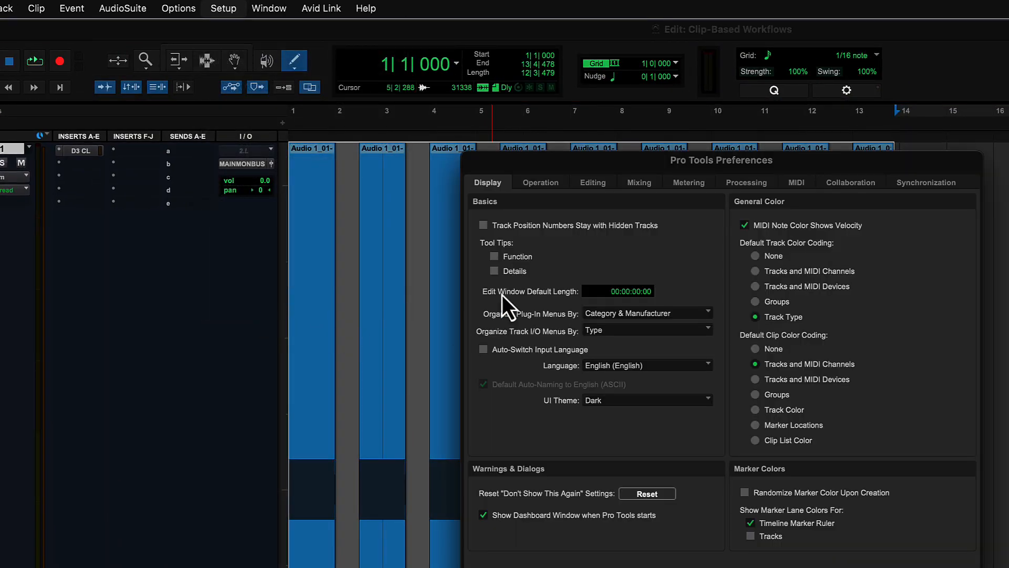
pyautogui.click(594, 184)
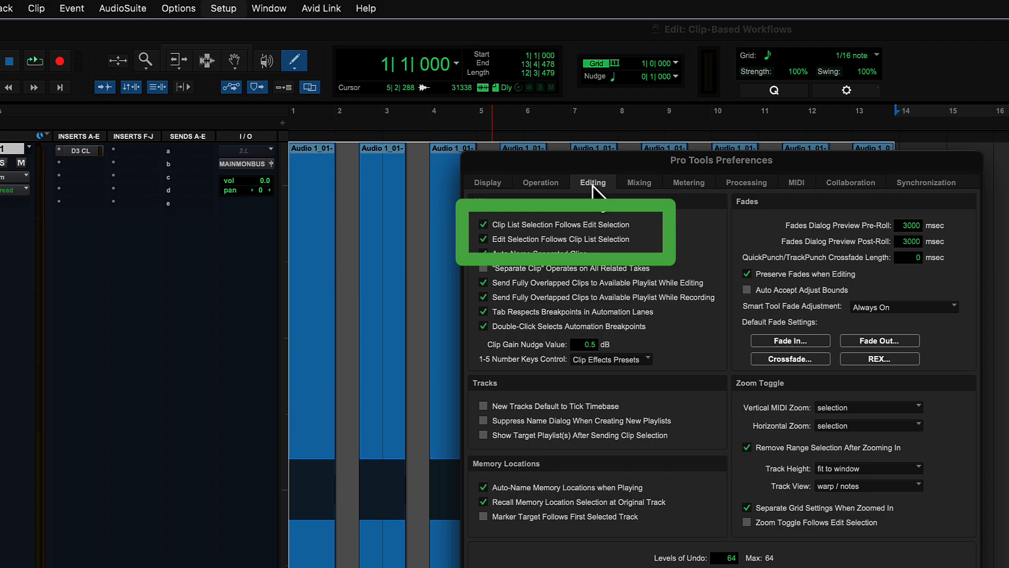
pyautogui.click(528, 226)
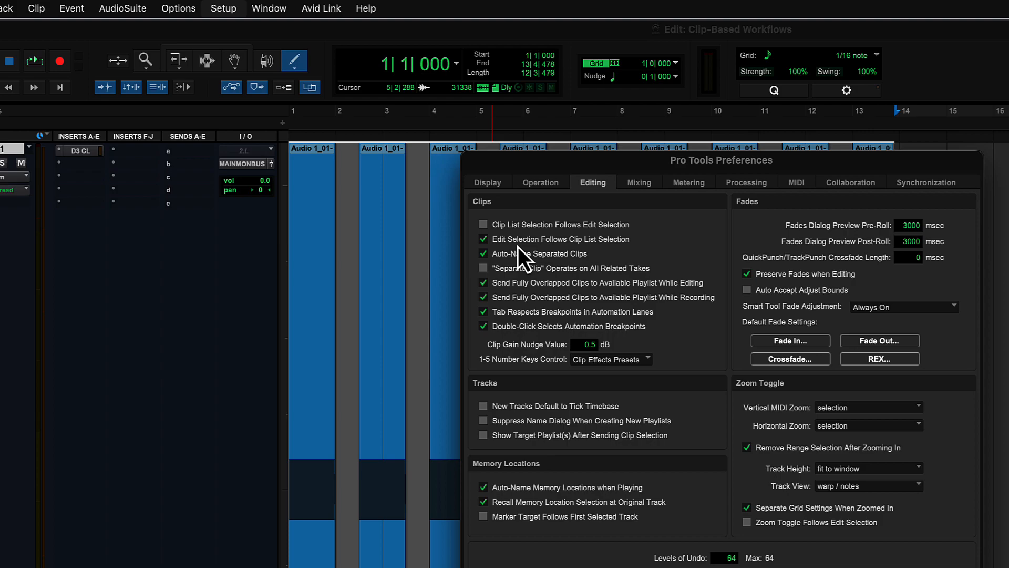
pyautogui.click(519, 243)
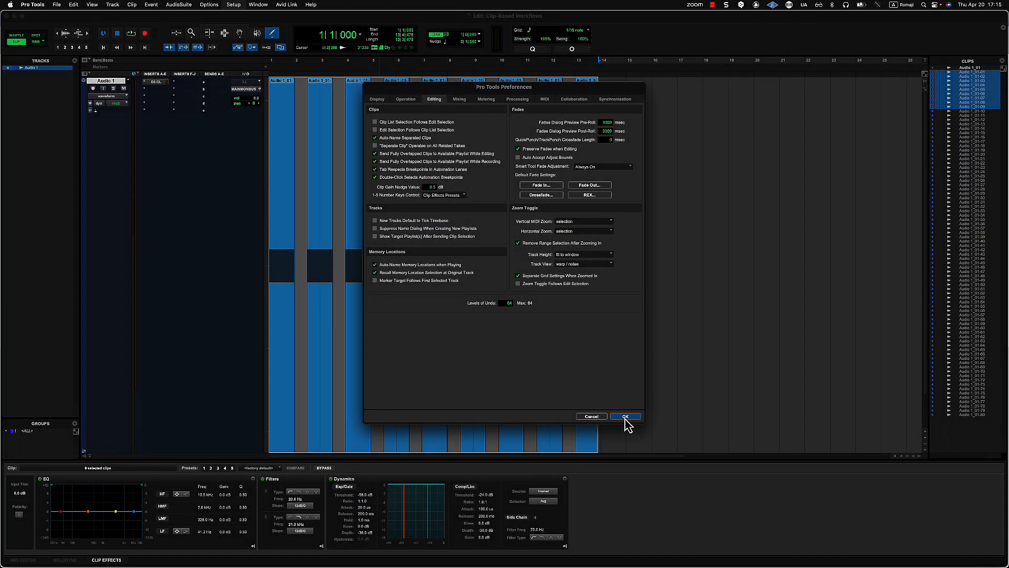
# Confirm Preferences, then select the clip list range Audio 1_01-18 through Audio 1_01-57
pyautogui.click(625, 417)
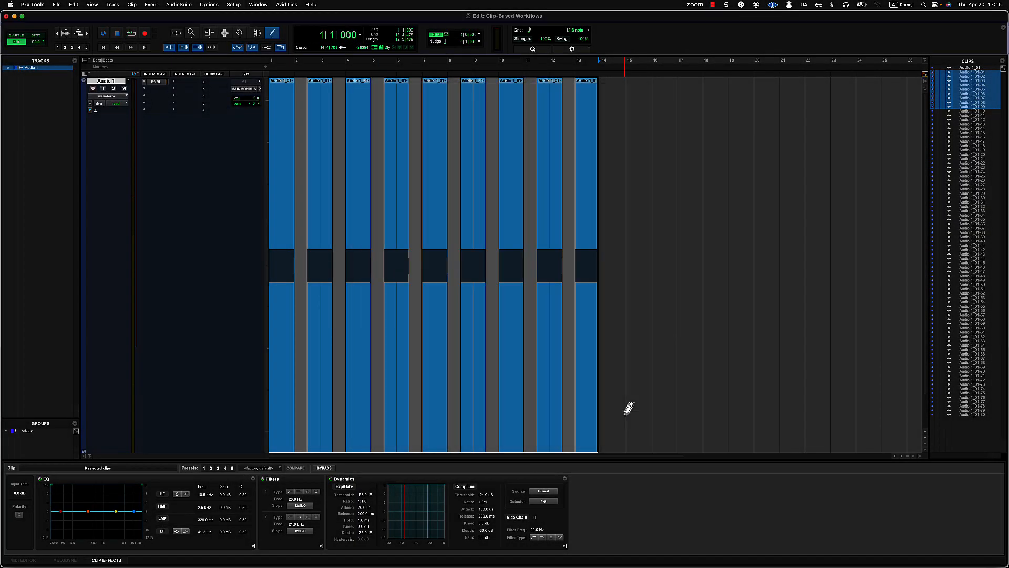
pyautogui.click(964, 146)
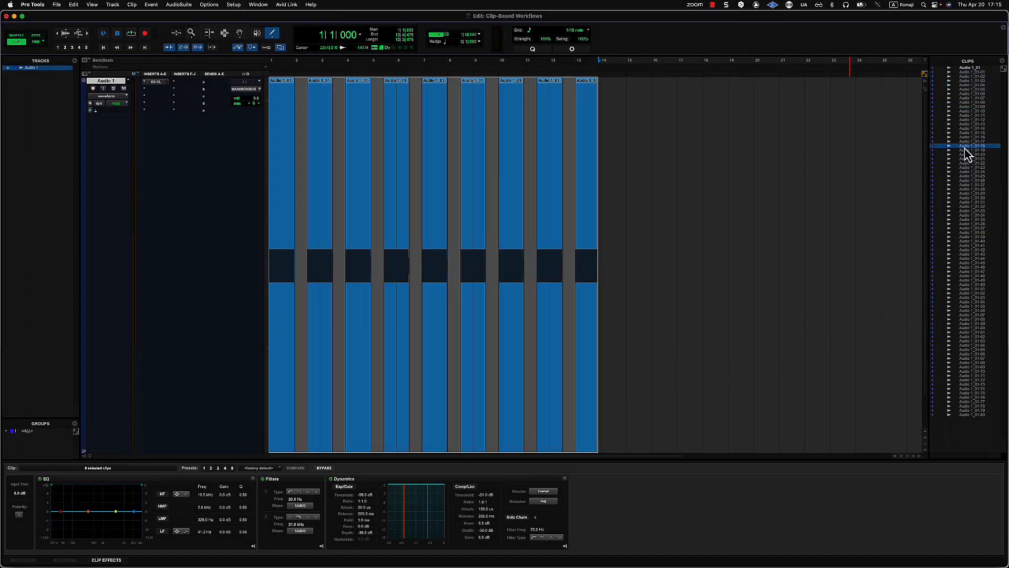
pyautogui.keyDown('shift'); pyautogui.click(972, 315); pyautogui.keyUp('shift')
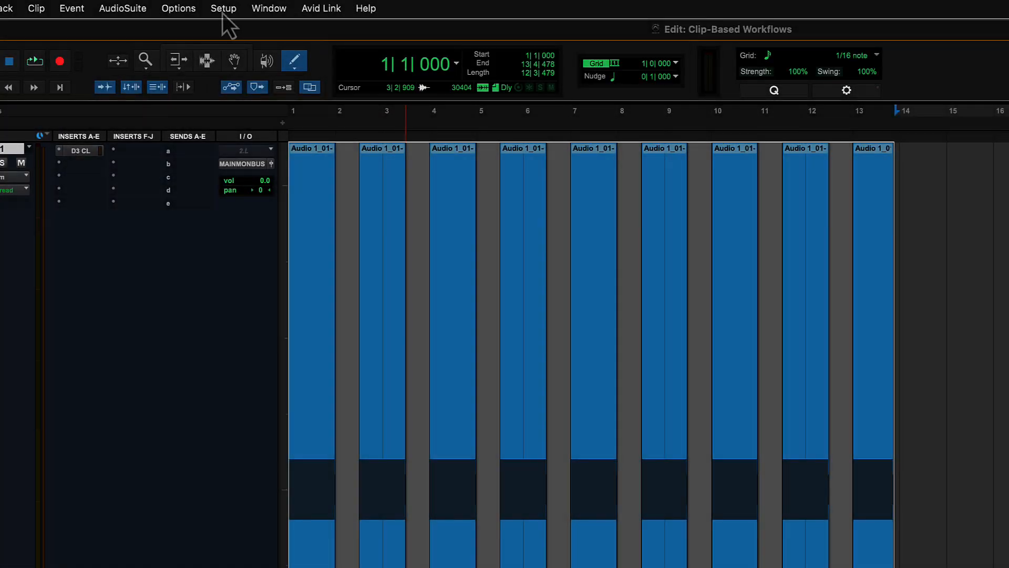
# Open the AudioSuite Other > Normalize plug-in and move its window higher on screen
pyautogui.click(126, 8)
pyautogui.press('o')
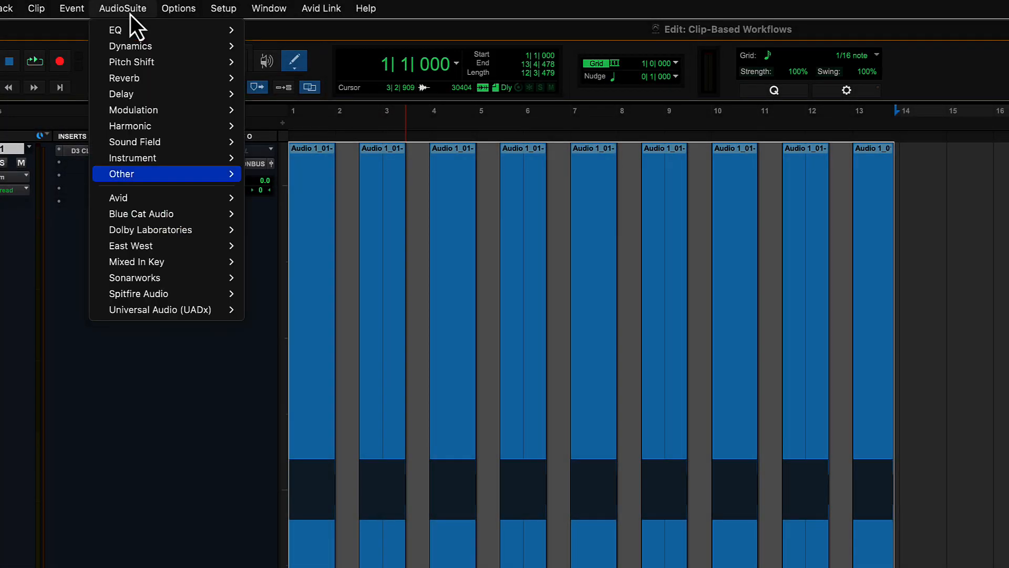
pyautogui.moveTo(210, 173)
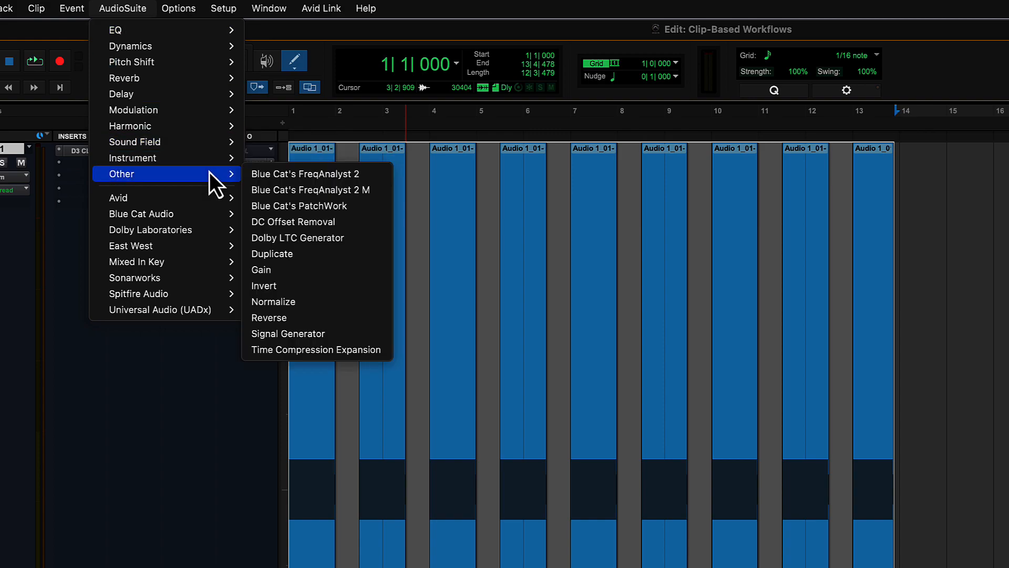
pyautogui.click(335, 303)
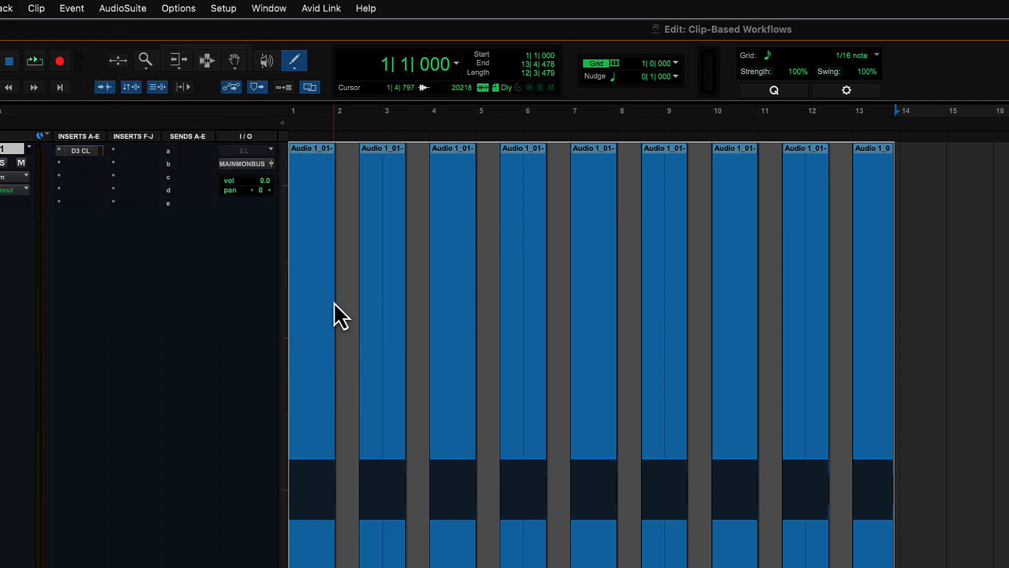
pyautogui.moveTo(661, 300); pyautogui.dragTo(584, 250)
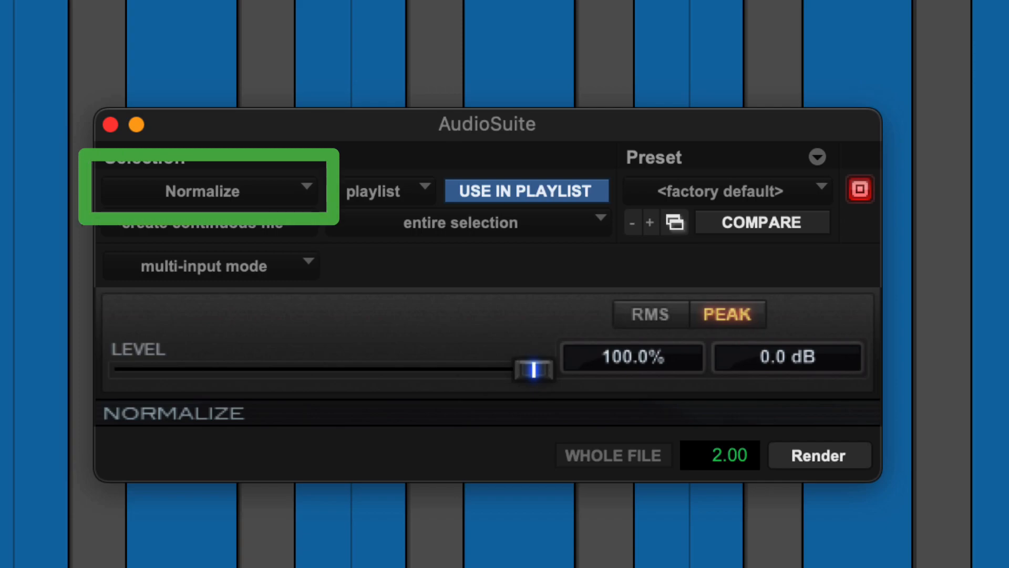
pyautogui.click(174, 202)
pyautogui.moveTo(184, 91)
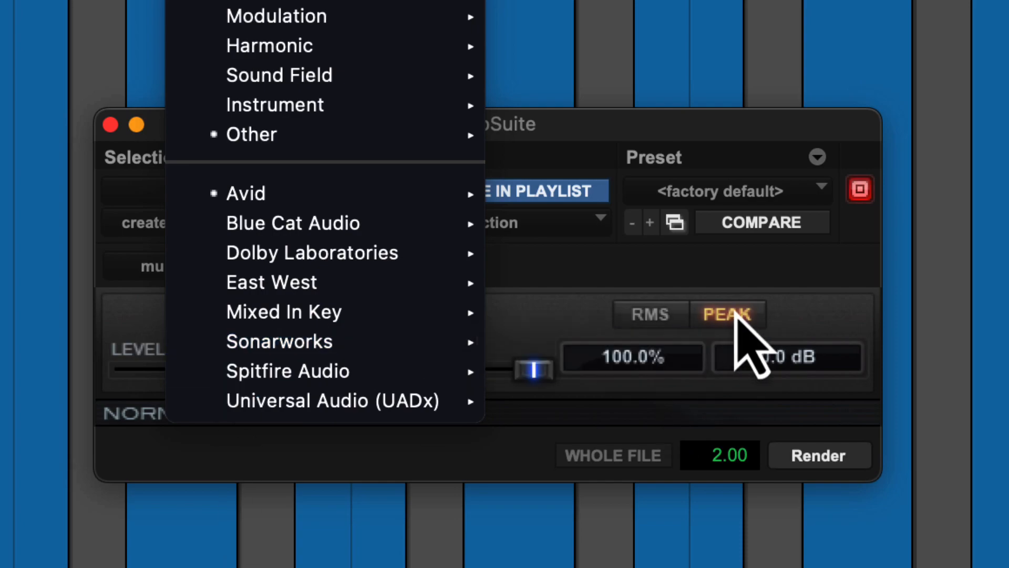
pyautogui.click(856, 361)
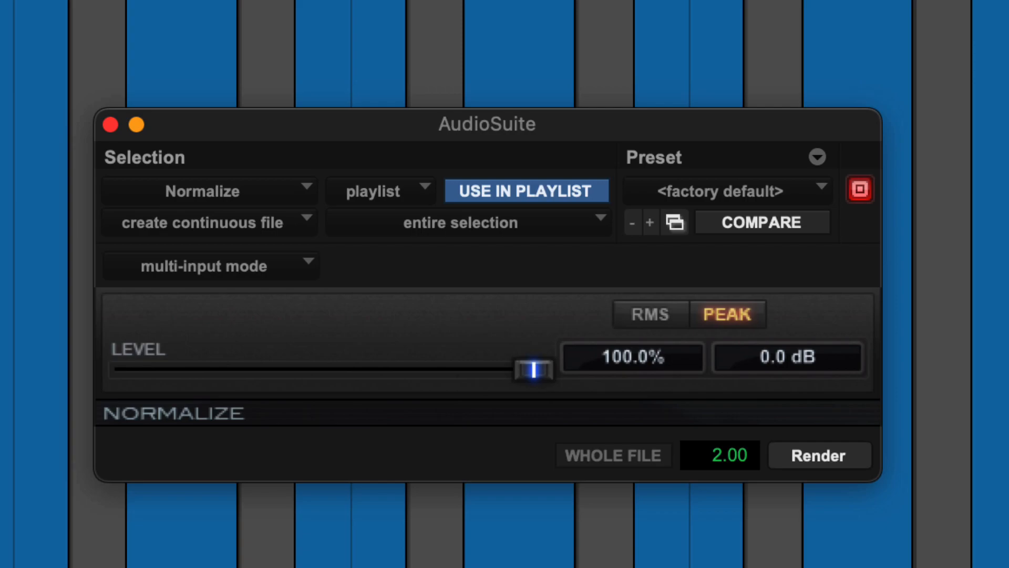
pyautogui.click(180, 196)
pyautogui.moveTo(286, 47)
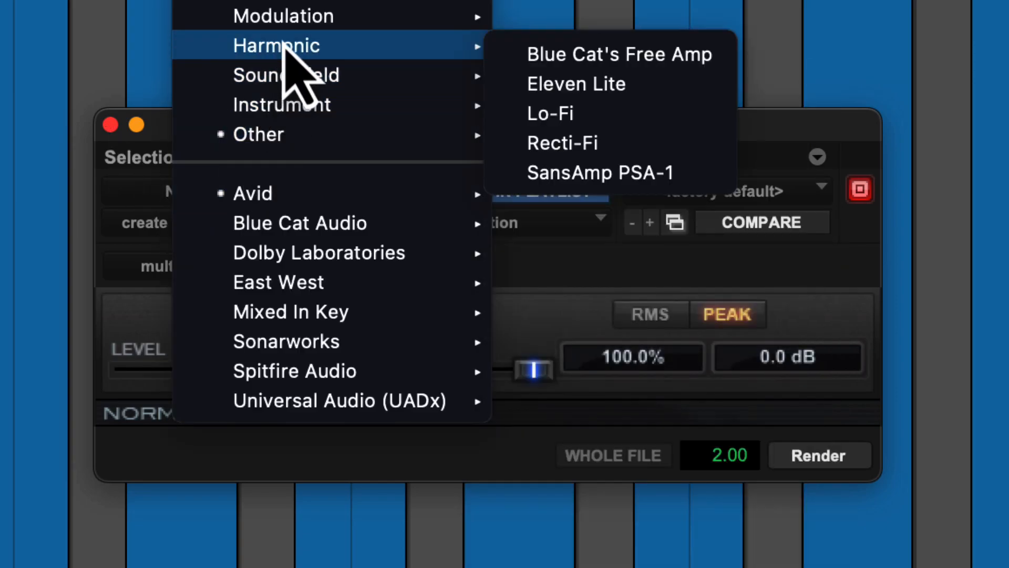
pyautogui.click(660, 172)
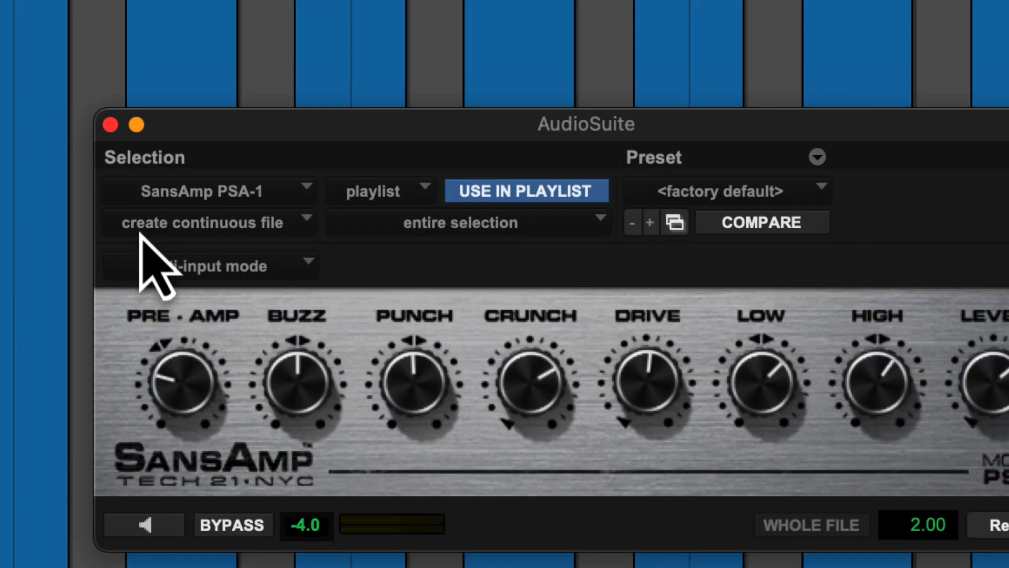
pyautogui.click(185, 192)
pyautogui.moveTo(263, 134)
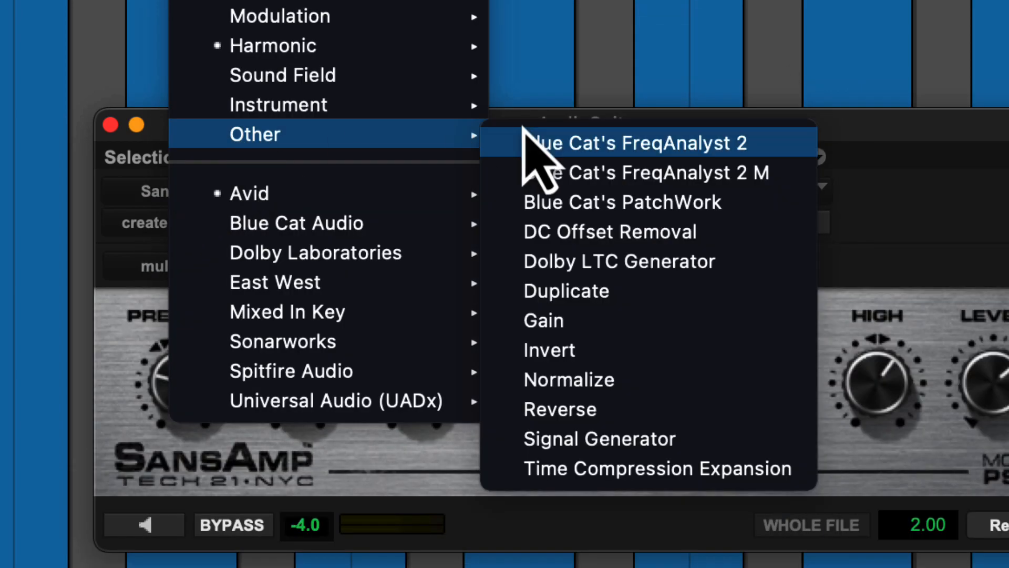
pyautogui.click(573, 380)
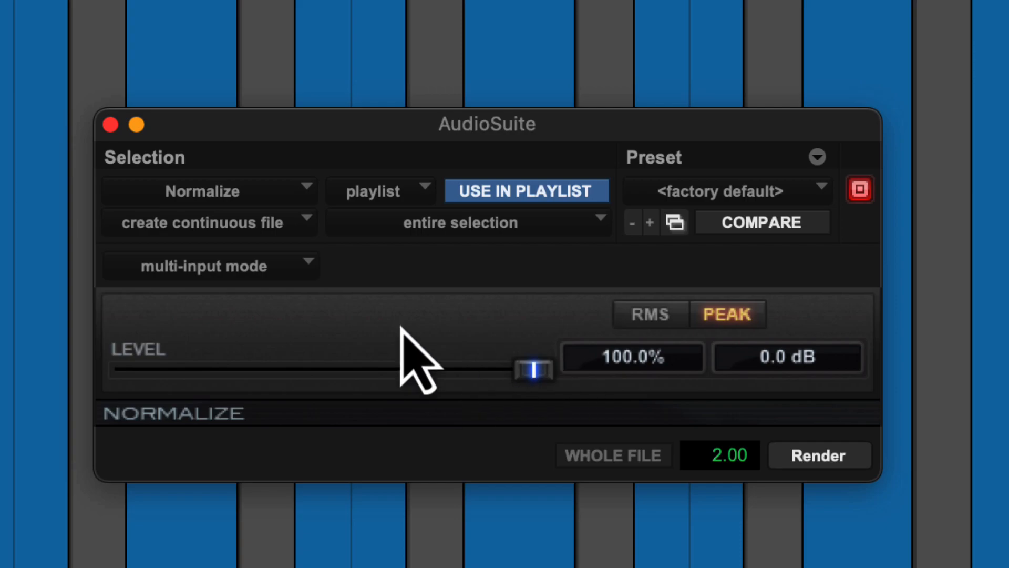
# Switch the Normalize source from playlist to clip list and render the selected clips
pyautogui.click(373, 202)
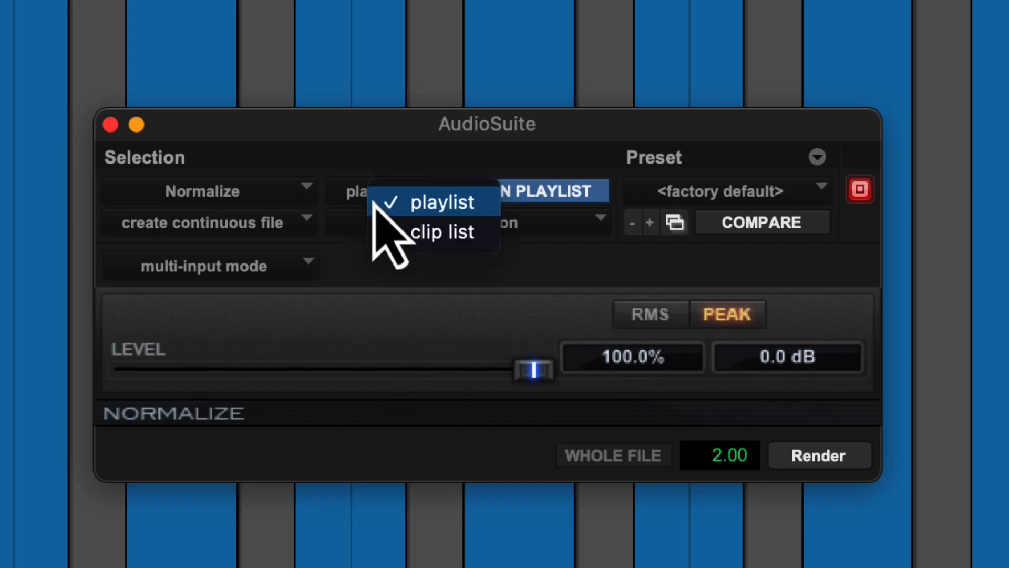
pyautogui.click(419, 236)
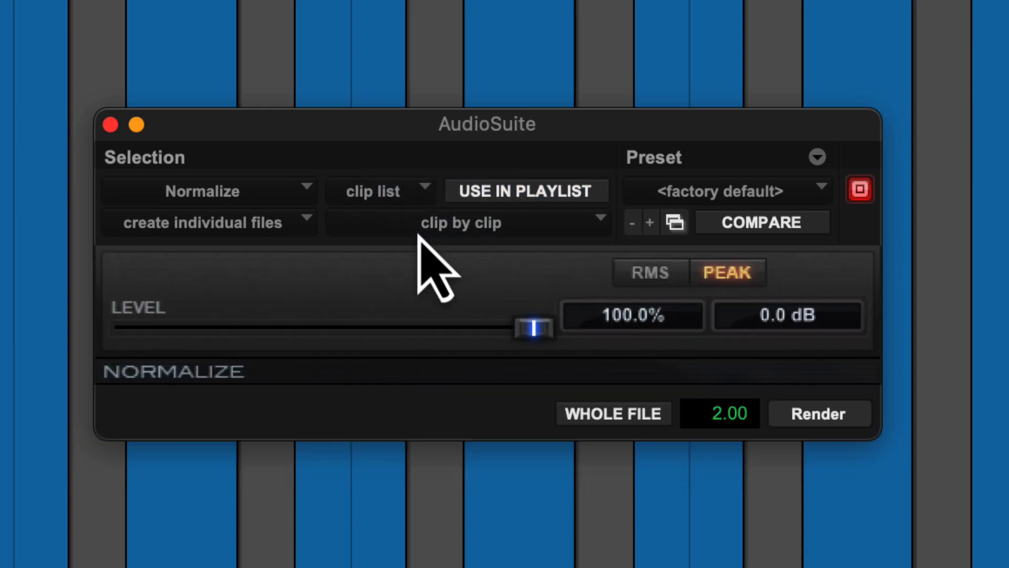
pyautogui.click(829, 417)
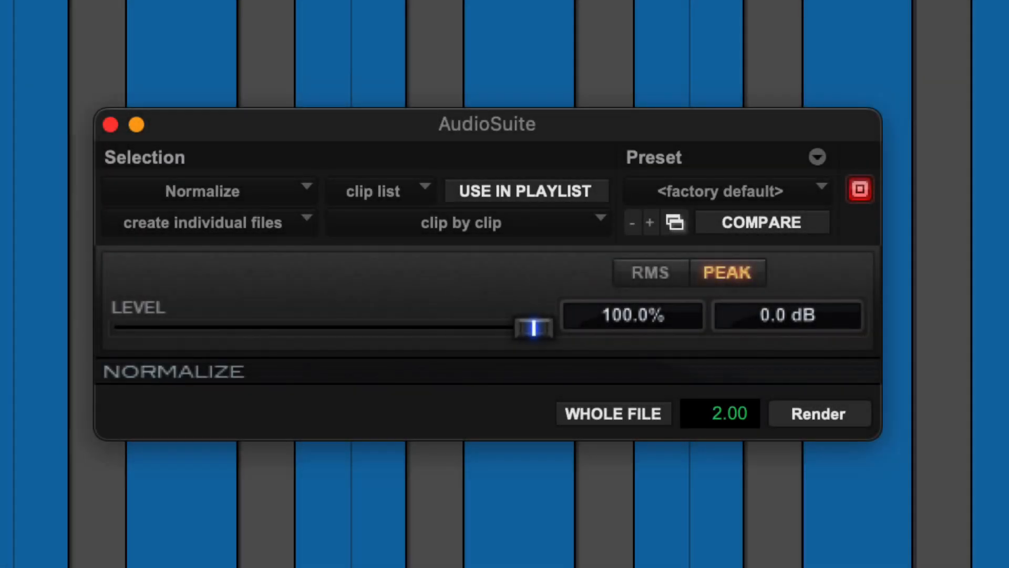
# Set the Normalize processing source menu back to playlist
pyautogui.click(373, 192)
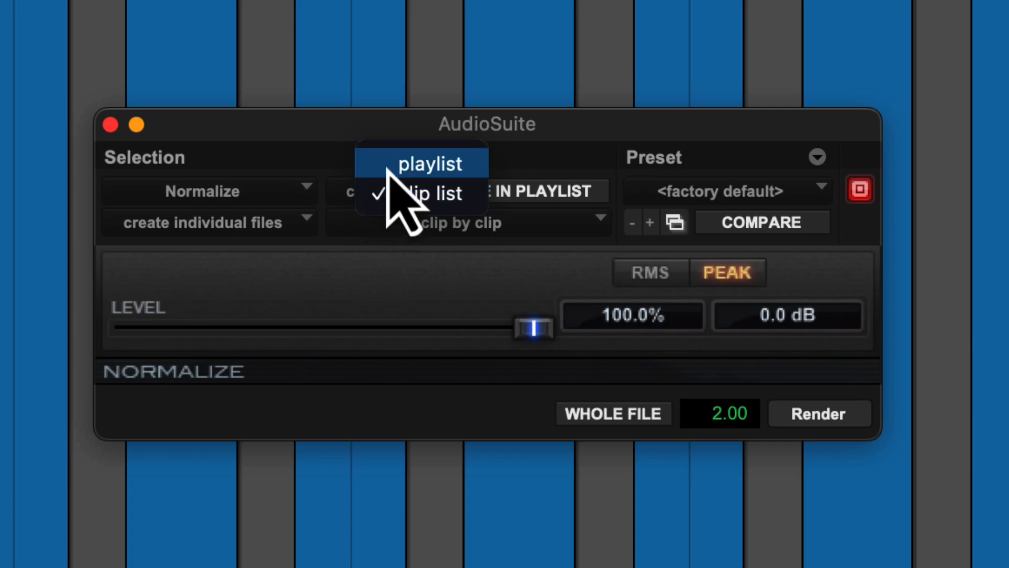
pyautogui.click(387, 168)
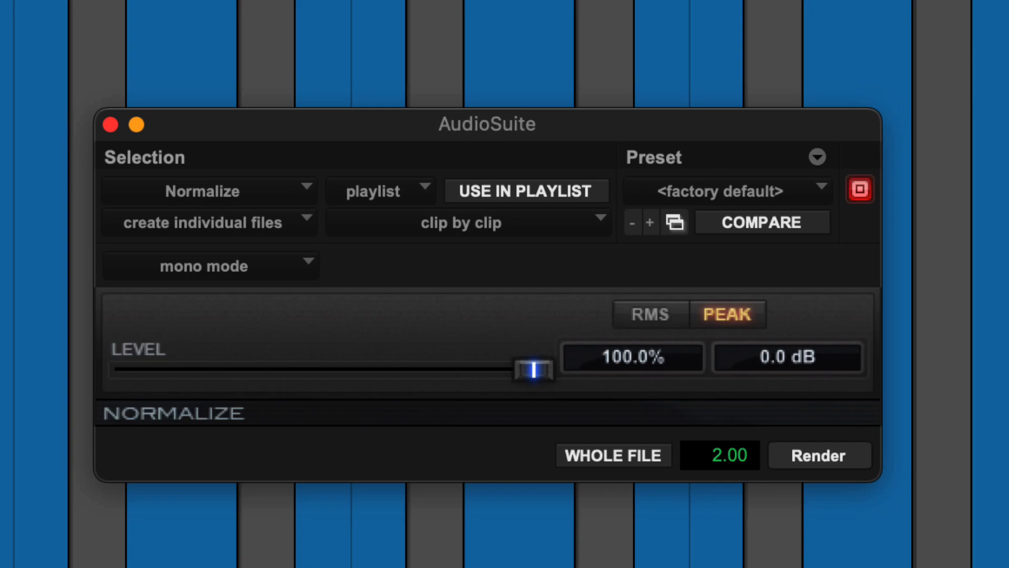
# Render normalization with Use in Playlist on, then set output to clip list only
pyautogui.click(527, 191)
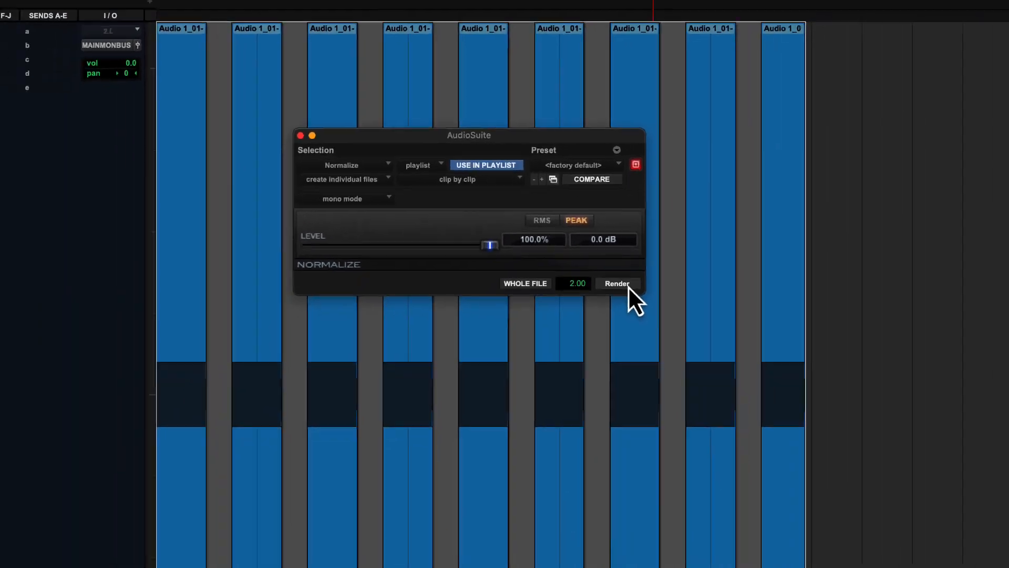
pyautogui.click(626, 284)
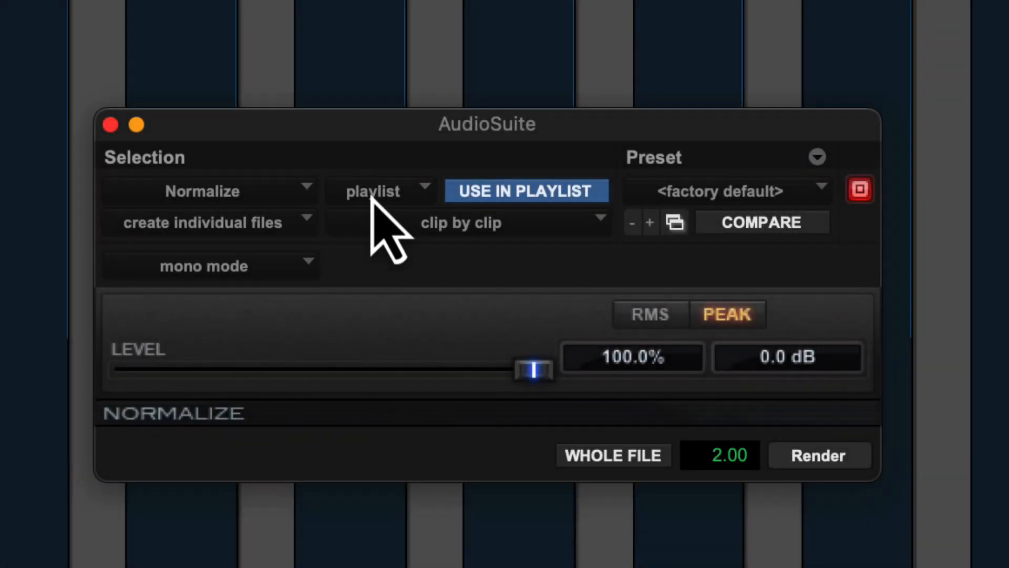
pyautogui.click(430, 156)
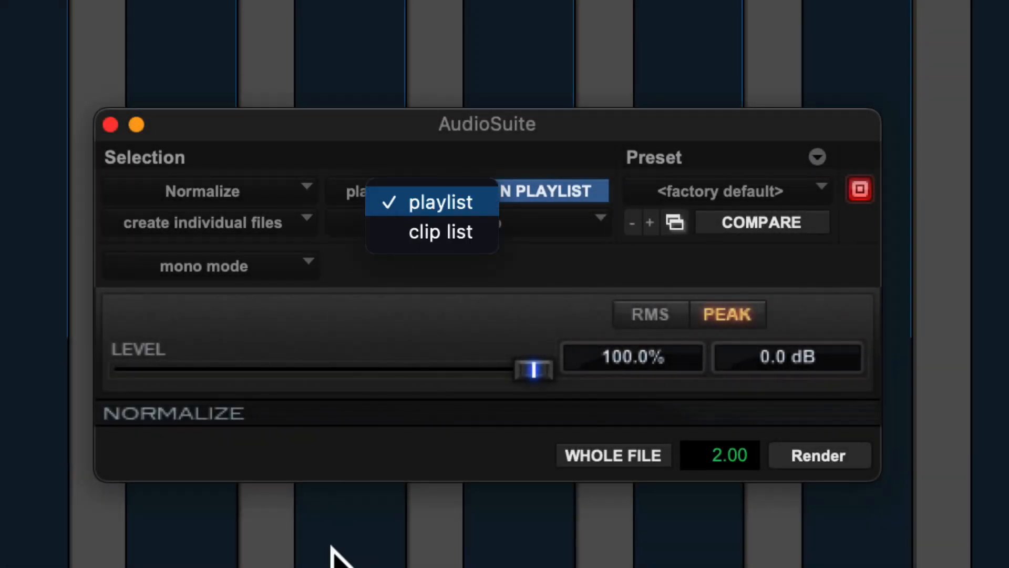
pyautogui.click(455, 238)
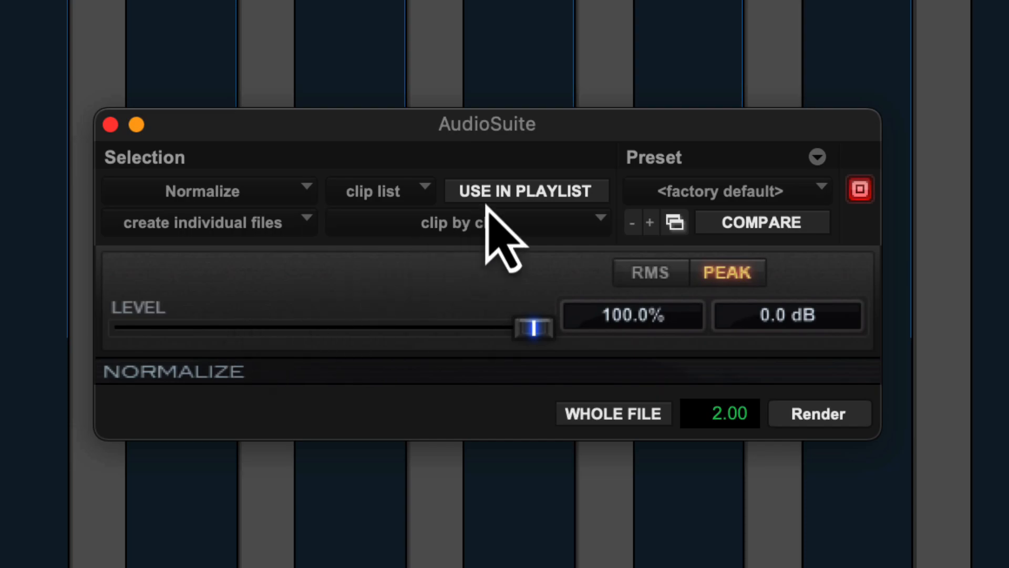
# Toggle the Use in Playlist option on and off repeatedly
pyautogui.click(502, 192)
pyautogui.click(503, 194)
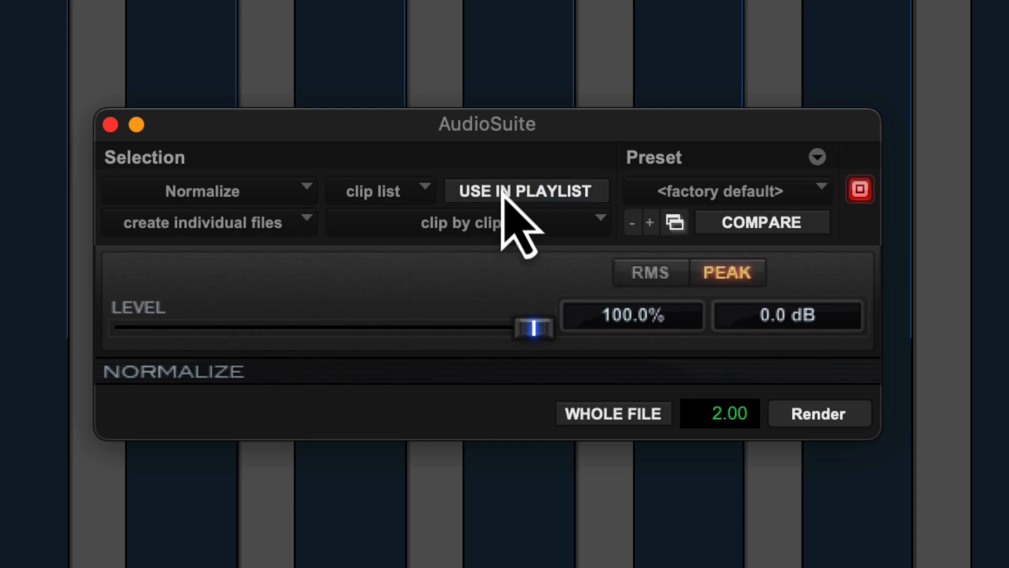
pyautogui.click(504, 192)
pyautogui.click(504, 193)
pyautogui.click(504, 192)
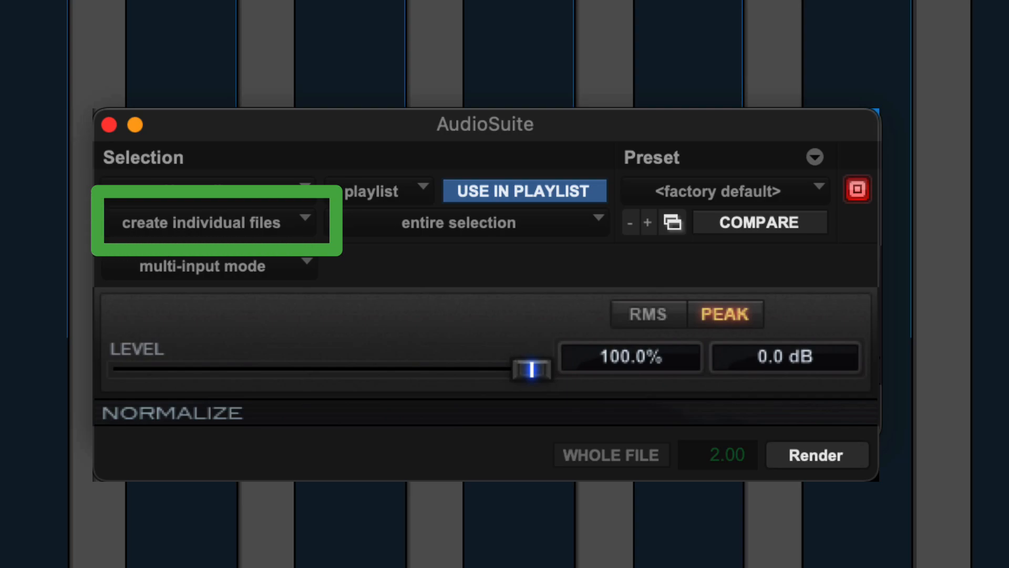
# Open the 'create individual files' dropdown in the Normalize window
pyautogui.click(293, 233)
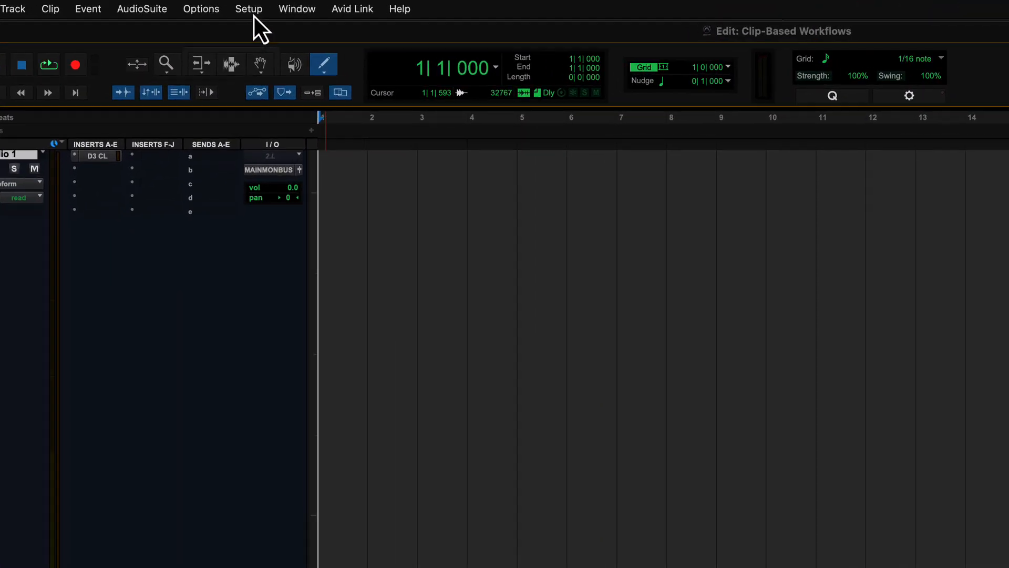
# Open the Setup menu with the twelve clips still selected in the Clips list
pyautogui.click(253, 12)
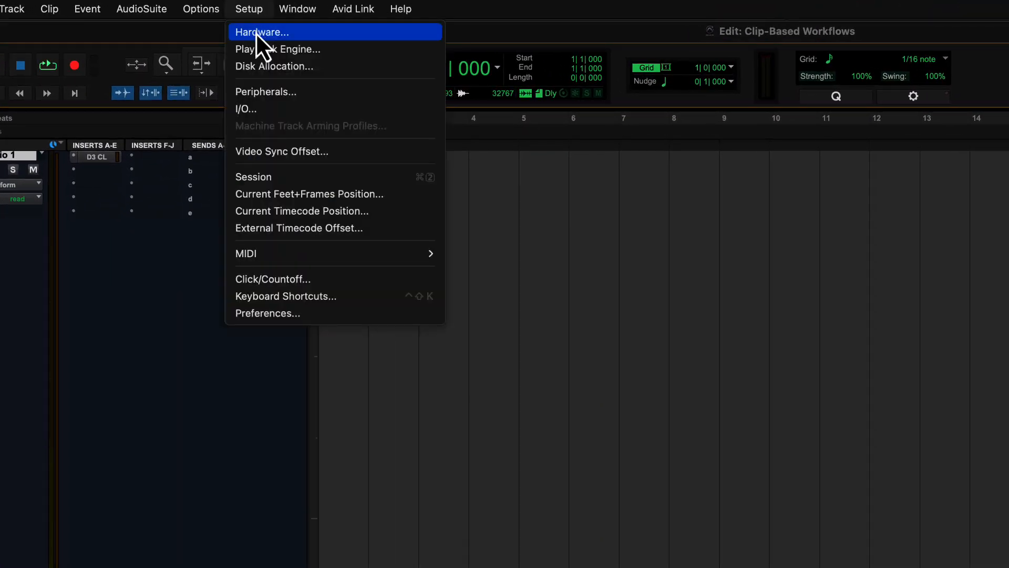
# Enable Clip List Selection Follows Edit Selection, set Left to Right drop order, and drag twelve clips onto Audio 1
pyautogui.click(266, 313)
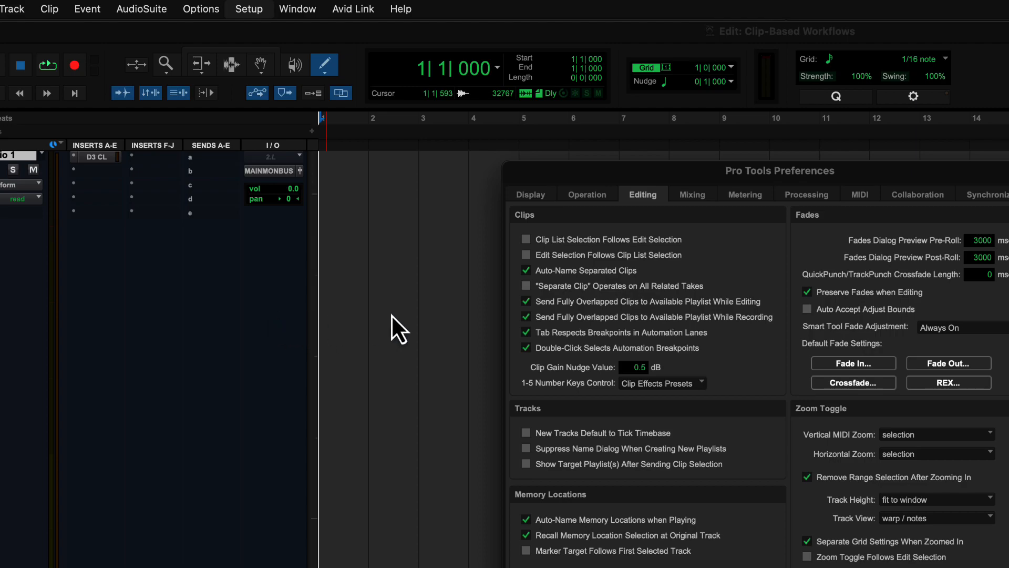
pyautogui.click(526, 240)
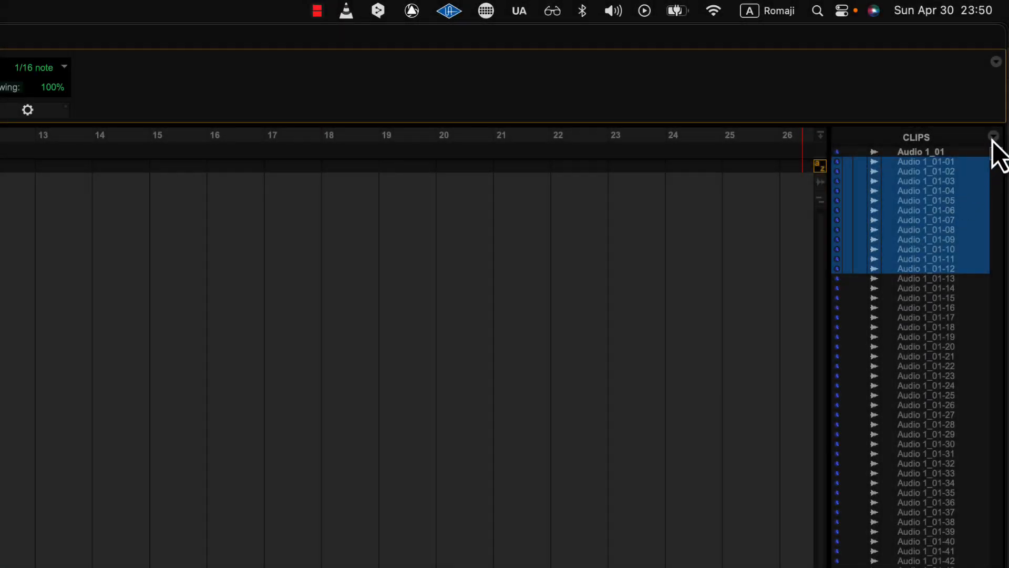
pyautogui.click(993, 137)
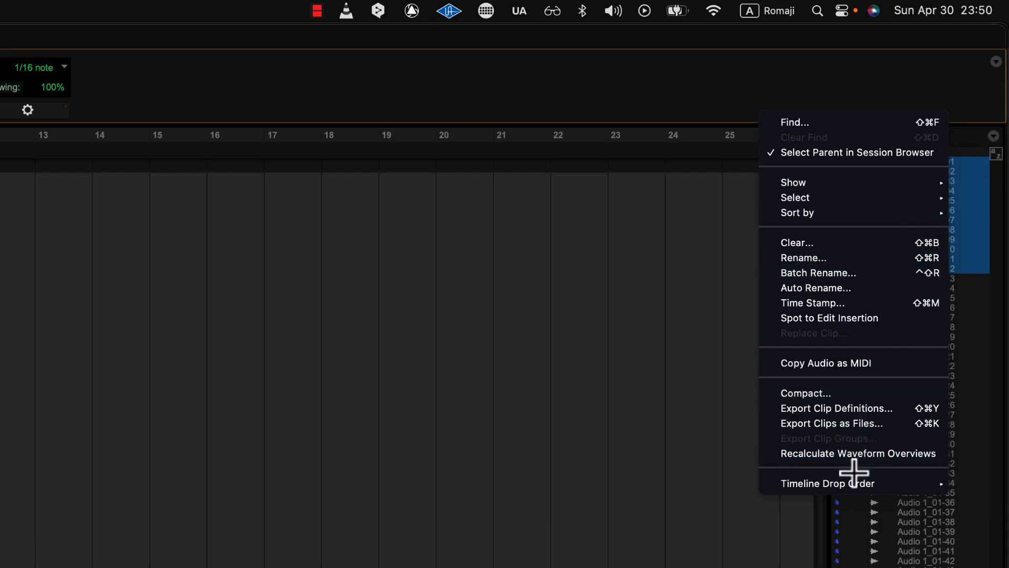
pyautogui.moveTo(851, 483)
pyautogui.click(737, 502)
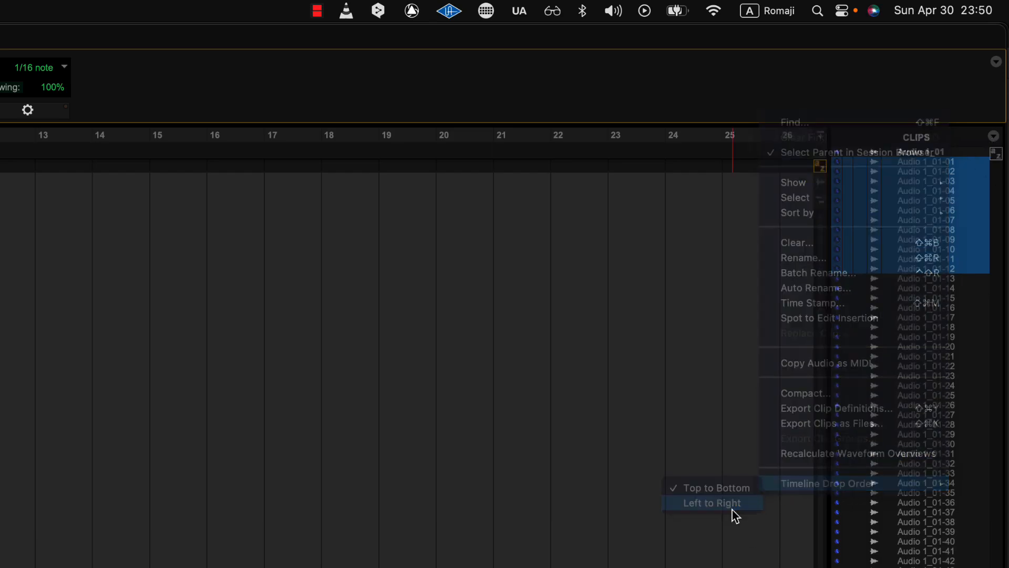
pyautogui.moveTo(926, 172); pyautogui.dragTo(235, 266)
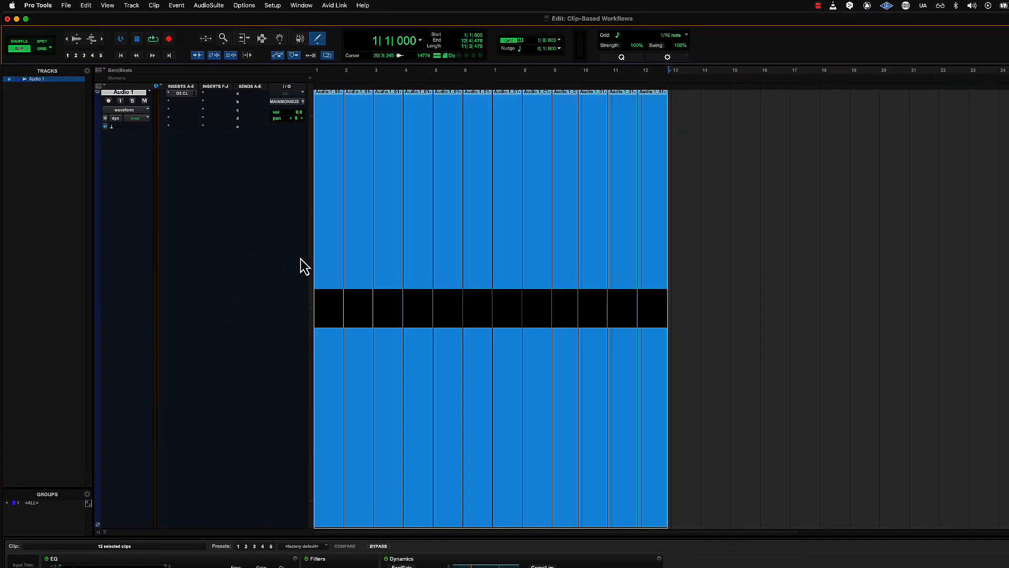
# Apply Edit > Space Clips to put gaps between the clips
pyautogui.click(86, 6)
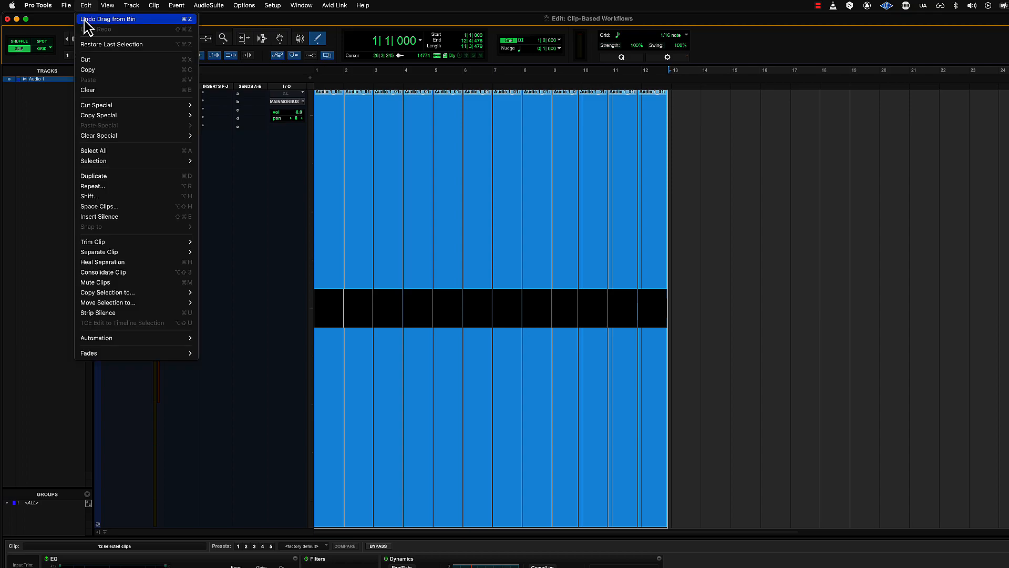
pyautogui.click(105, 207)
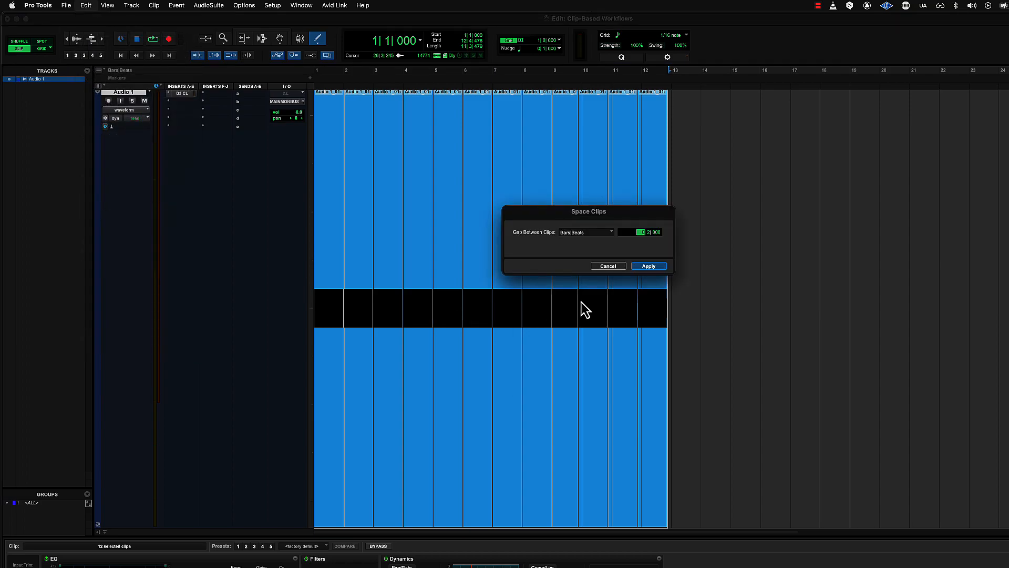
pyautogui.click(649, 266)
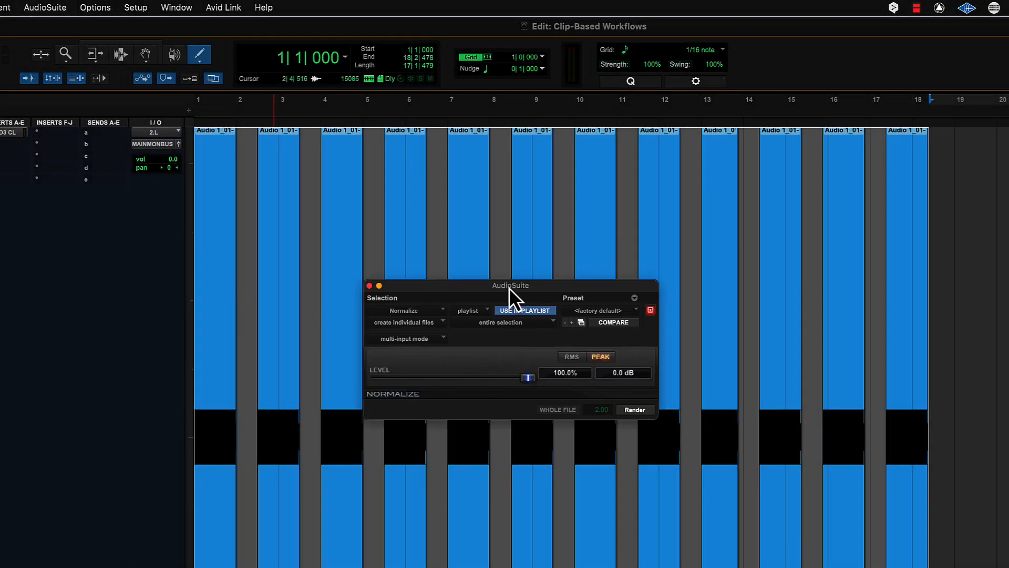
# Set the Normalize peak target to -0.3 dB
pyautogui.moveTo(509, 288); pyautogui.dragTo(386, 169)
pyautogui.click(495, 255)
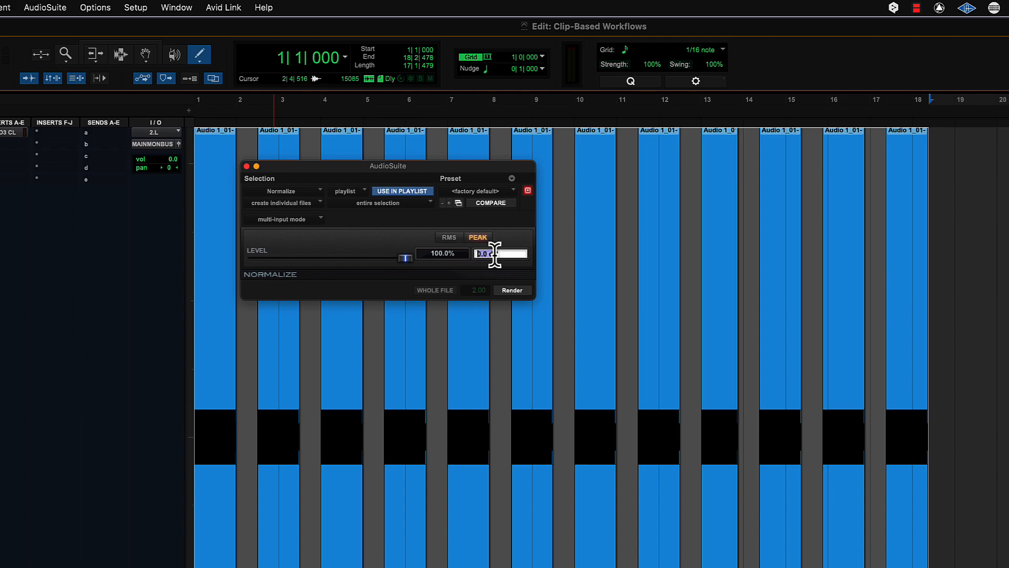
pyautogui.write('-0.3')
pyautogui.press('Return')
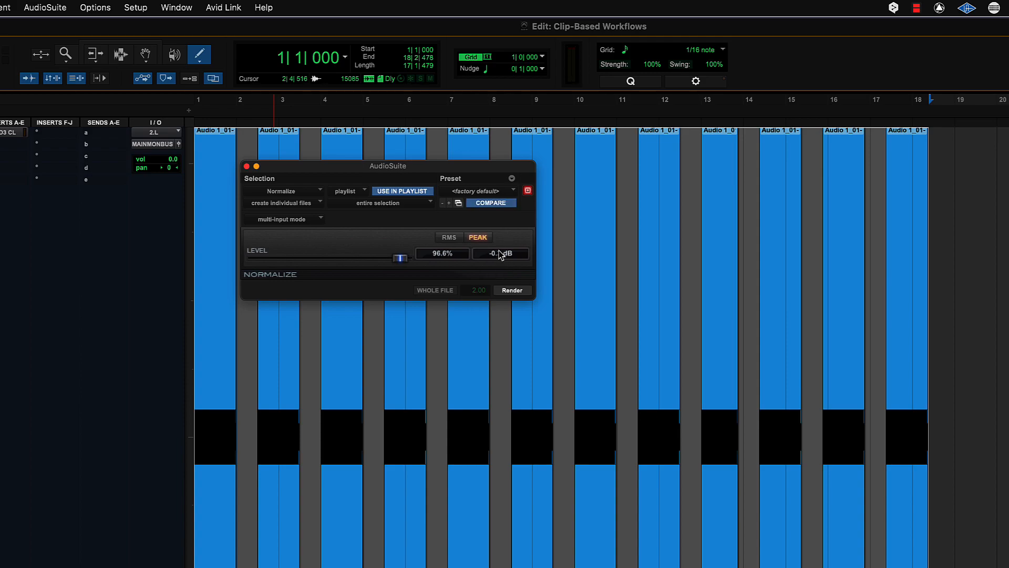
# Add EQ3 7-Band on the right, boosting 157.6 Hz by 13.1 dB and cutting 1.80 kHz by 6.7 dB
pyautogui.click(40, 10)
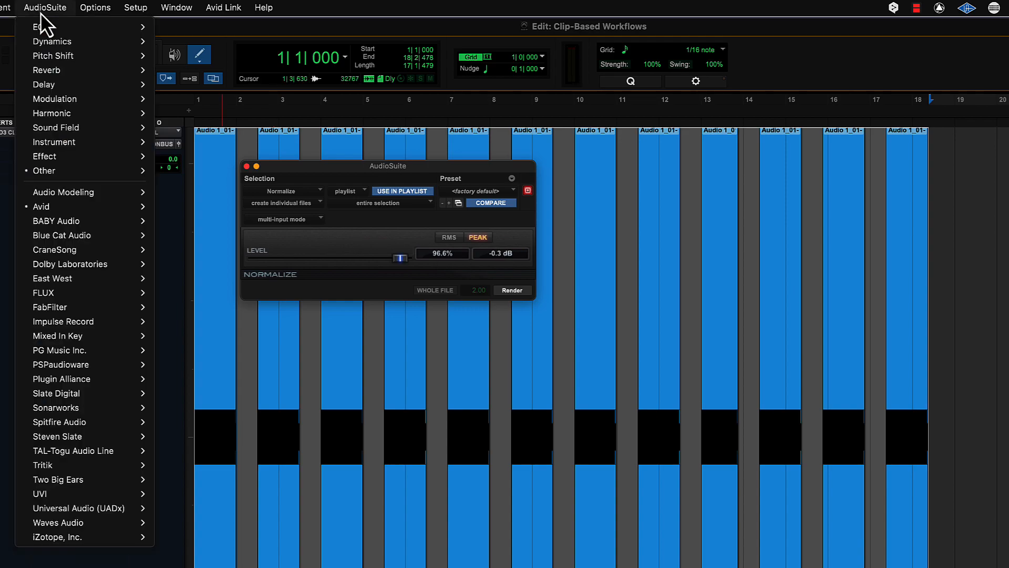
pyautogui.moveTo(42, 29)
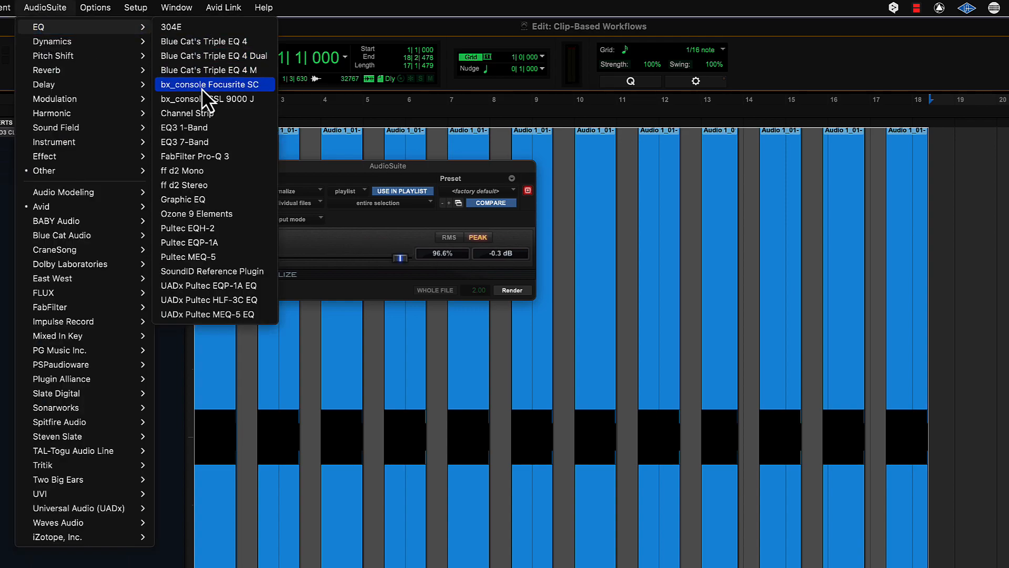
pyautogui.click(201, 138)
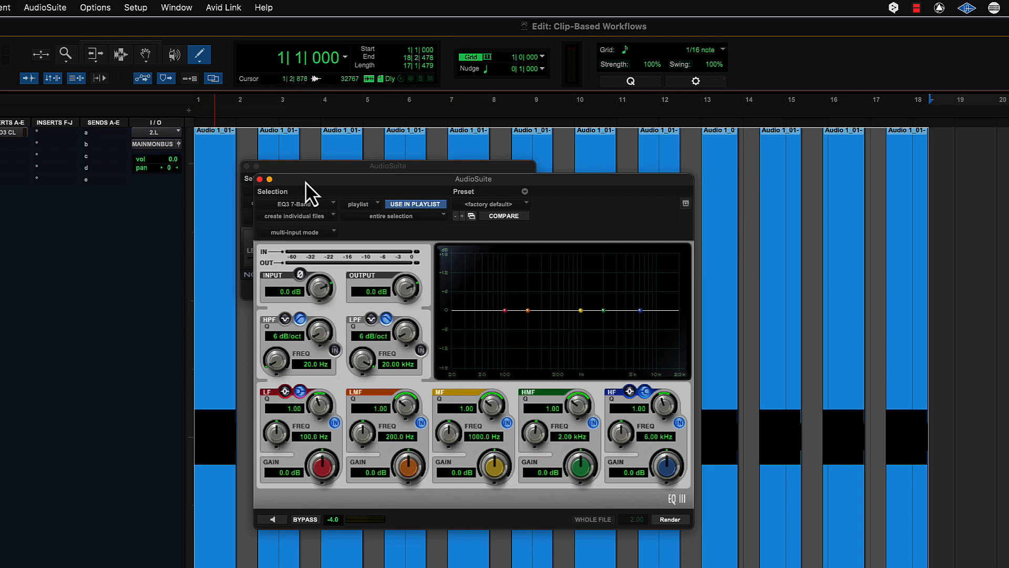
pyautogui.moveTo(305, 181); pyautogui.dragTo(595, 157)
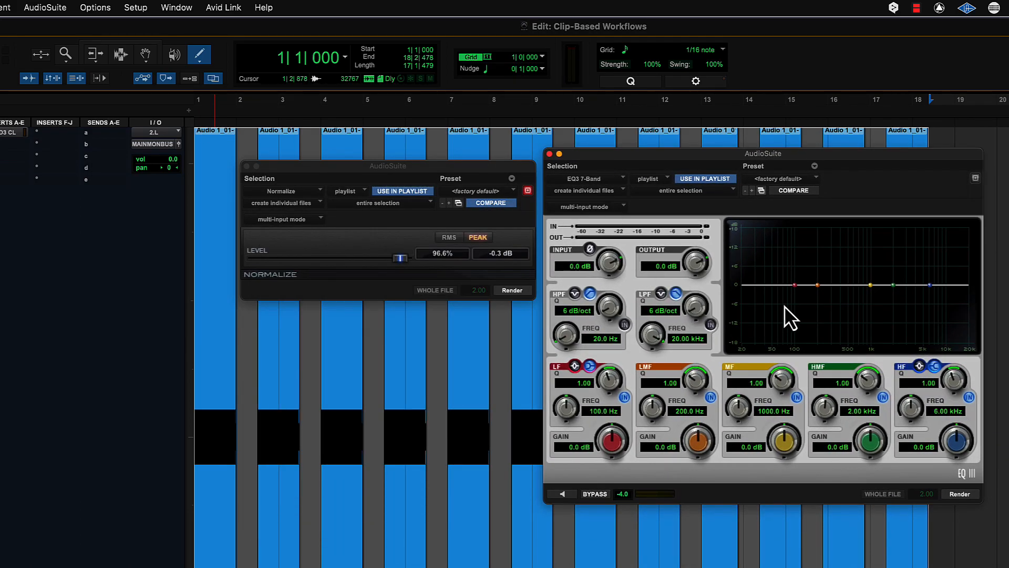
pyautogui.moveTo(872, 284); pyautogui.dragTo(810, 245)
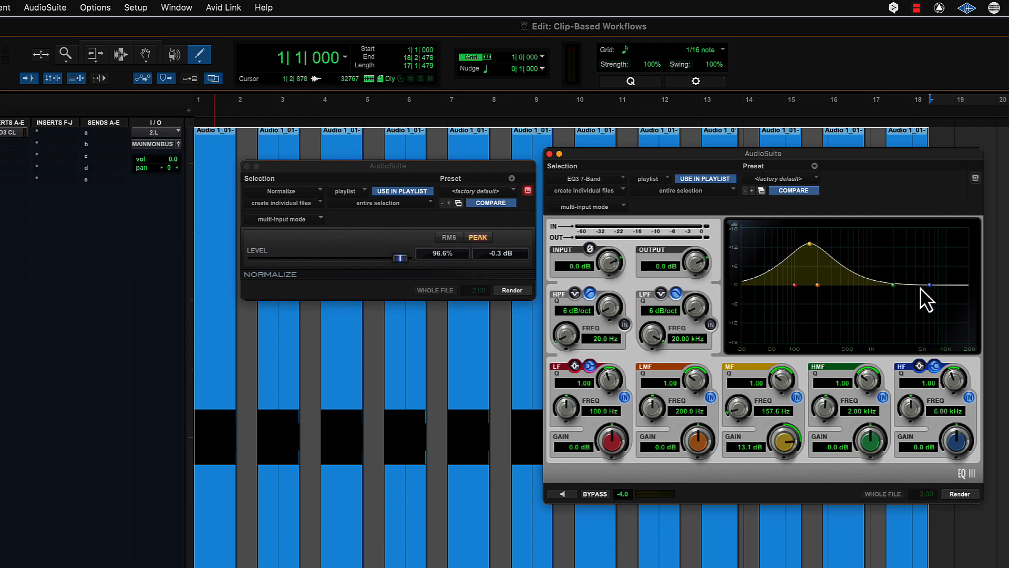
pyautogui.moveTo(930, 286); pyautogui.dragTo(856, 308)
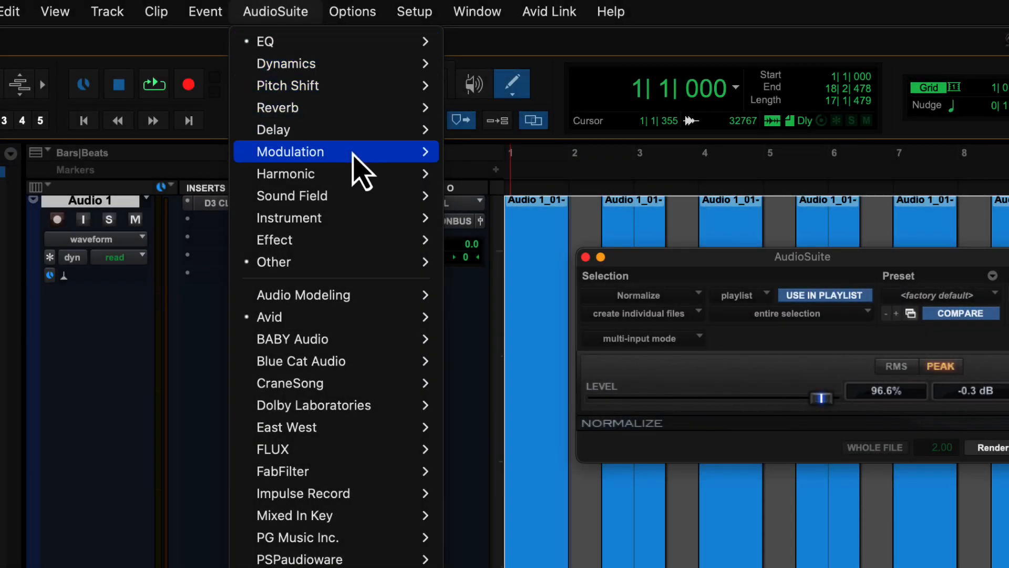
# Open Blue Cat's Phaser 3 and place it below the Normalize and EQ3 windows
pyautogui.moveTo(415, 152)
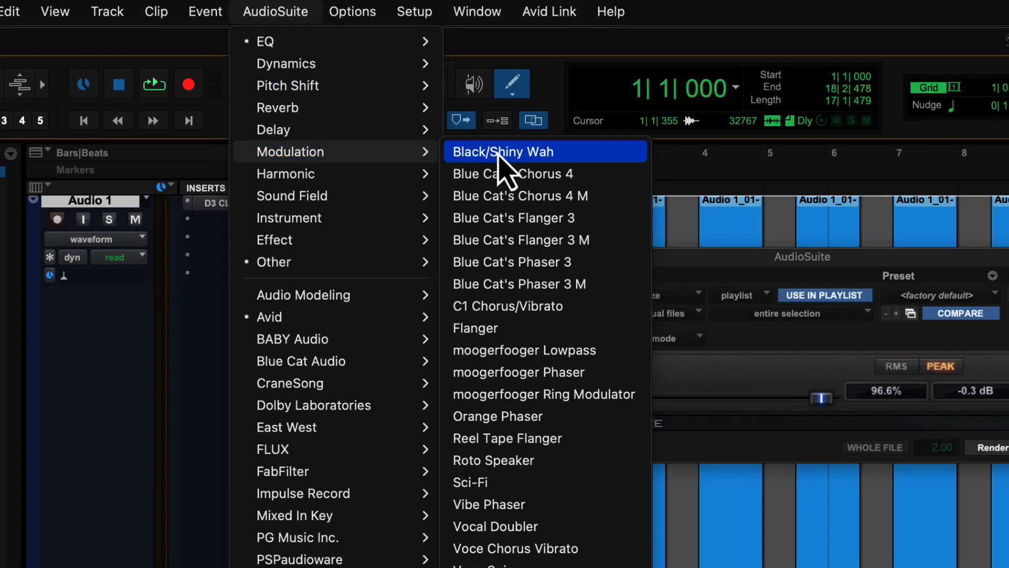
pyautogui.click(576, 261)
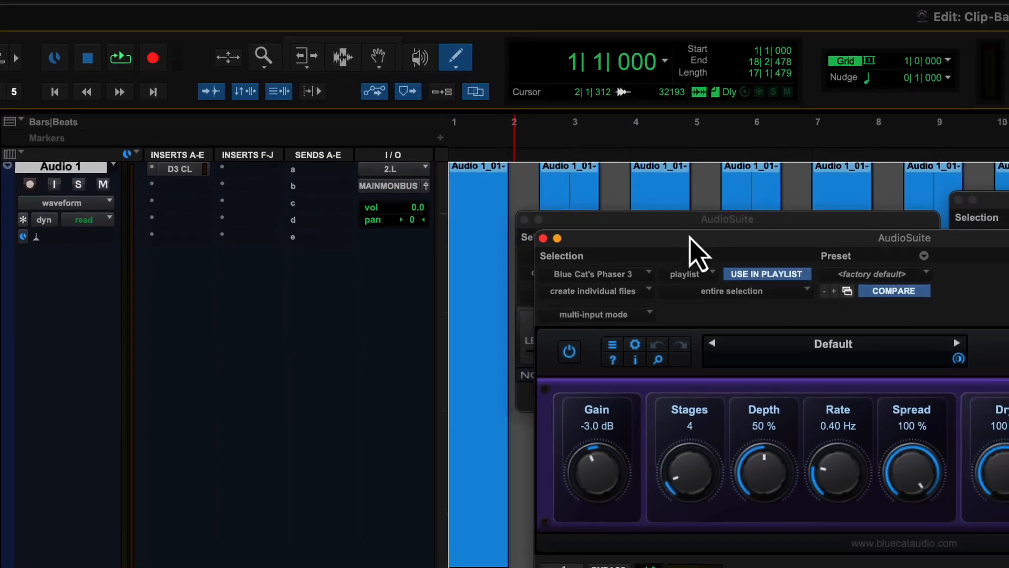
pyautogui.moveTo(755, 273); pyautogui.dragTo(354, 357)
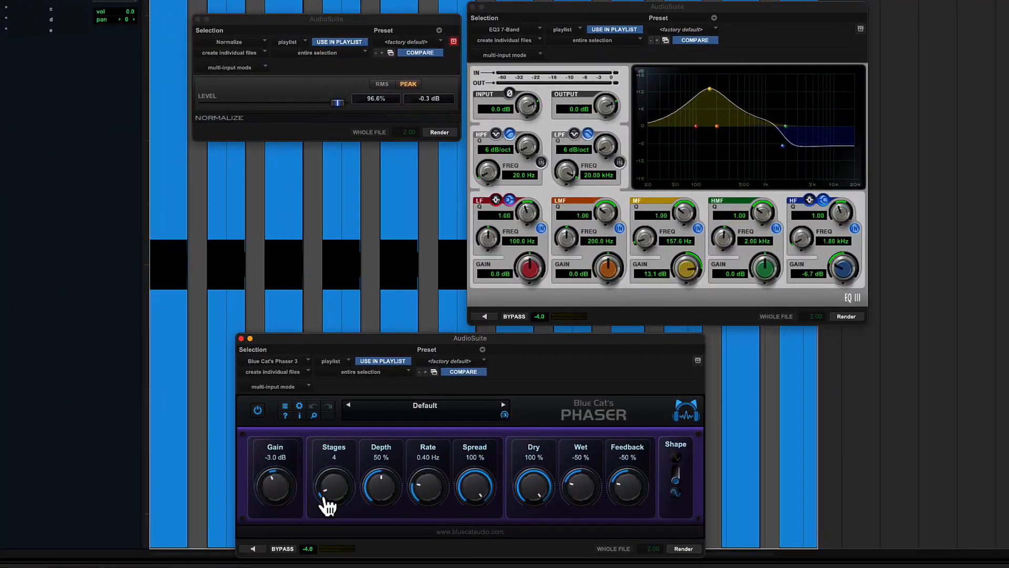
# Set Phaser Stages 0, Depth 0%, Rate 0 Hz, Spread 3%, Wet and Feedback 100%
pyautogui.moveTo(341, 520); pyautogui.dragTo(368, 567)
pyautogui.moveTo(383, 491); pyautogui.dragTo(399, 565)
pyautogui.moveTo(428, 500); pyautogui.dragTo(439, 559)
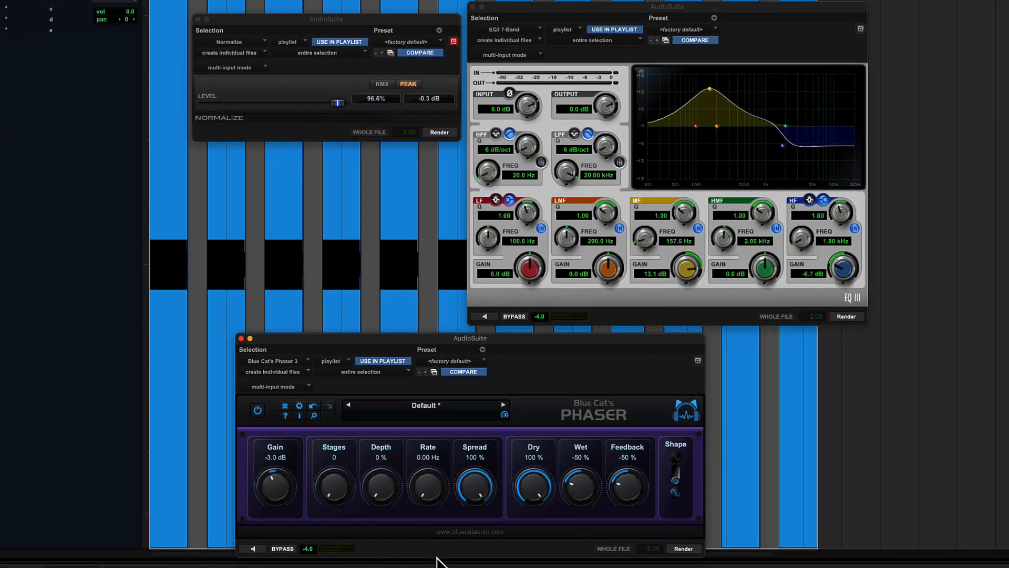
pyautogui.moveTo(473, 505); pyautogui.dragTo(505, 558)
pyautogui.moveTo(579, 495); pyautogui.dragTo(591, 395)
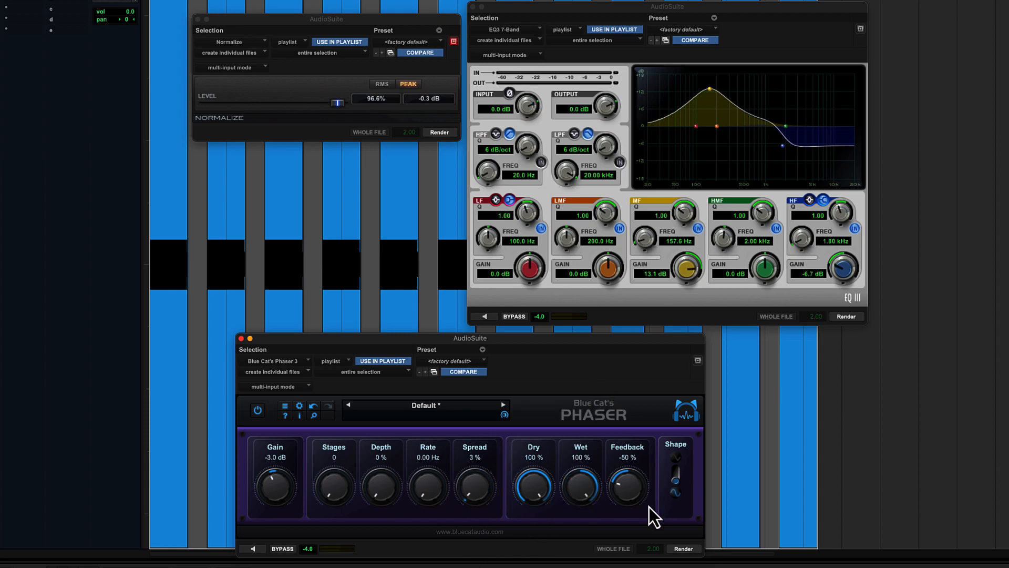
pyautogui.moveTo(625, 503); pyautogui.dragTo(632, 377)
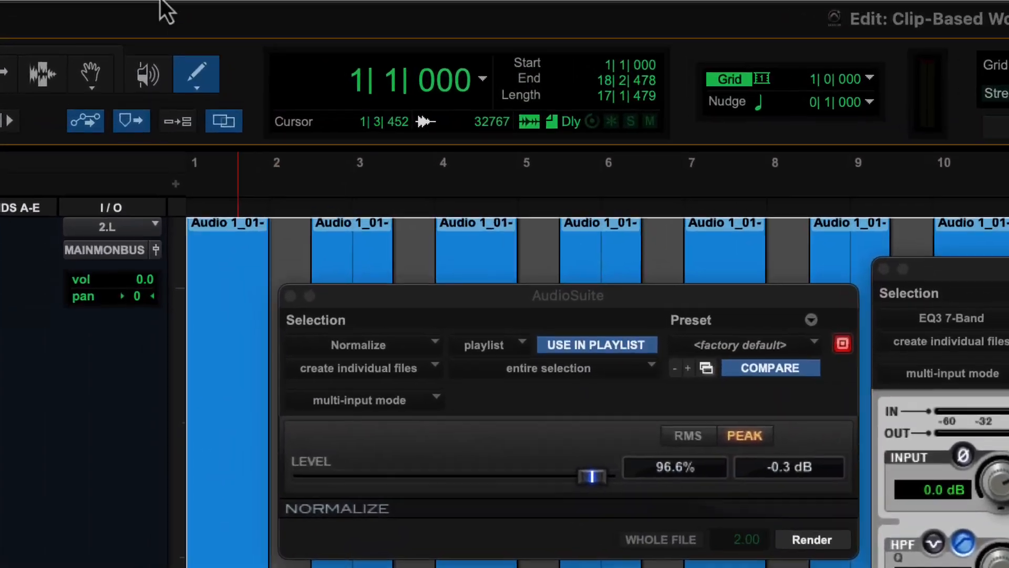
# Name window configuration 1 'Fuji' and enter the comment 'Phasers on stun'
pyautogui.click(136, 0)
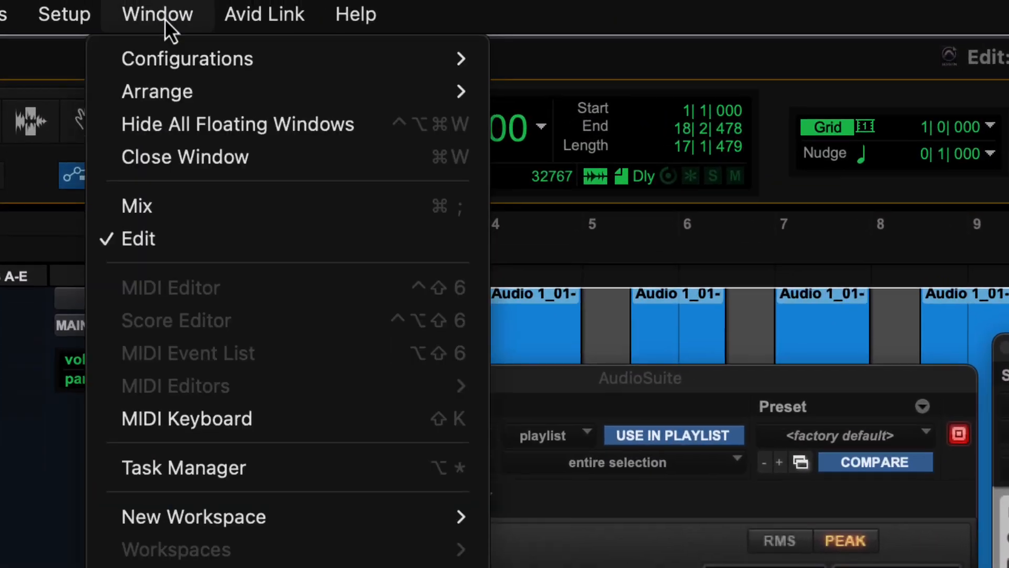
pyautogui.moveTo(165, 59)
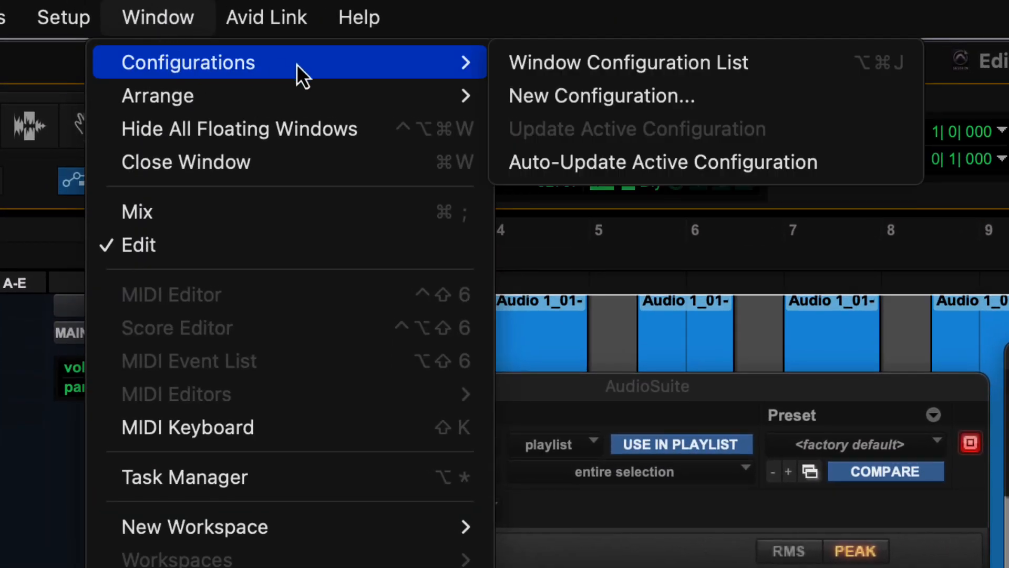
pyautogui.click(563, 97)
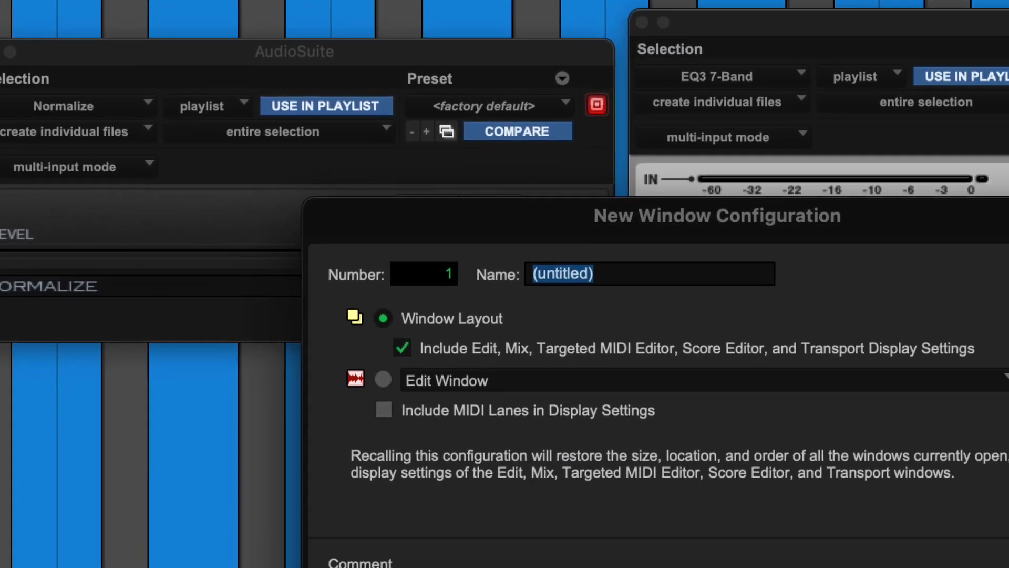
pyautogui.write('Fuj')
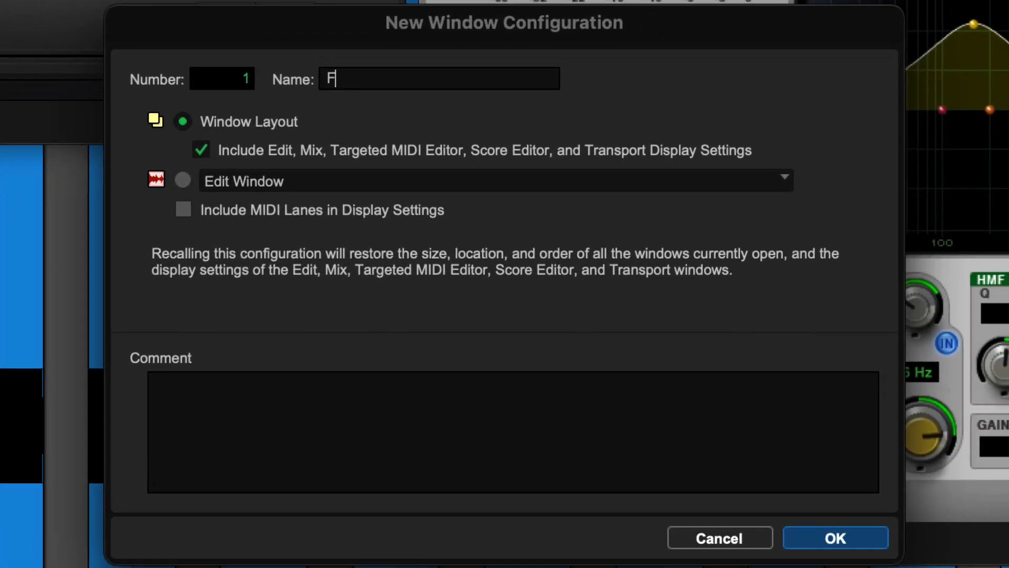
pyautogui.write('i')
pyautogui.press('Tab')
pyautogui.write('Phasers')
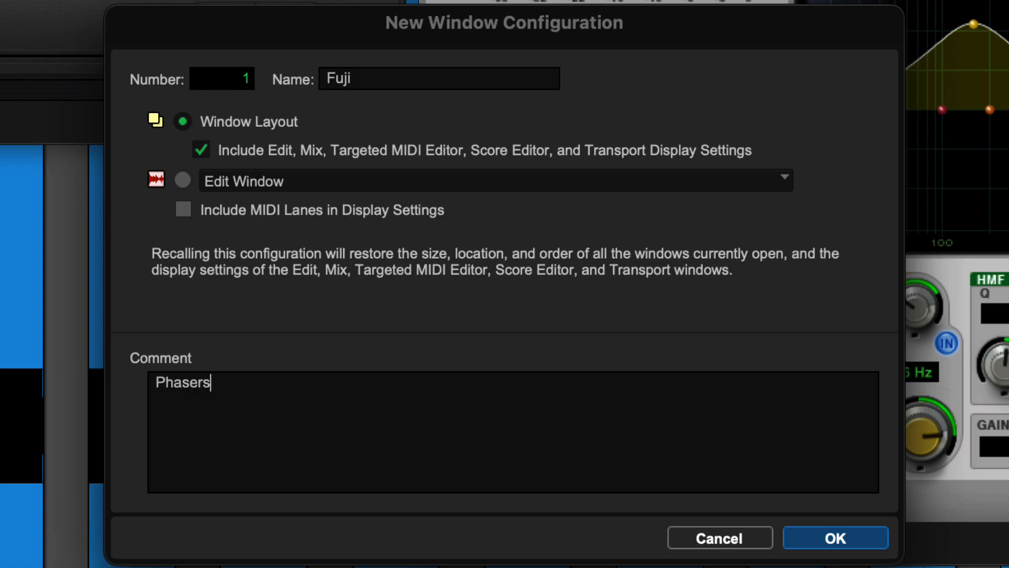
pyautogui.write(' on stun')
# Save the Fuji configuration and set the Normalize peak target to -0.6 dB
pyautogui.press('Return')
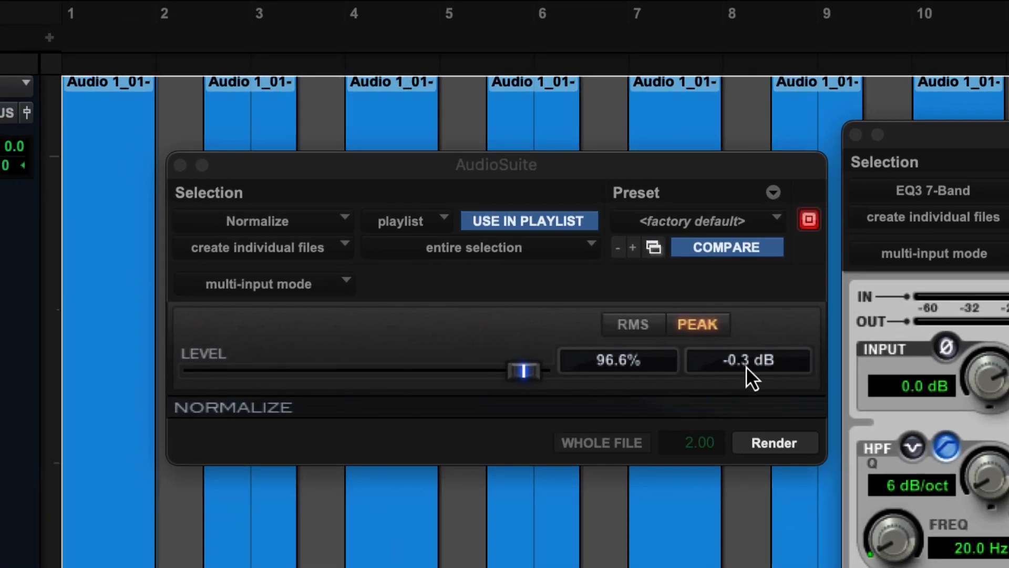
pyautogui.click(746, 366)
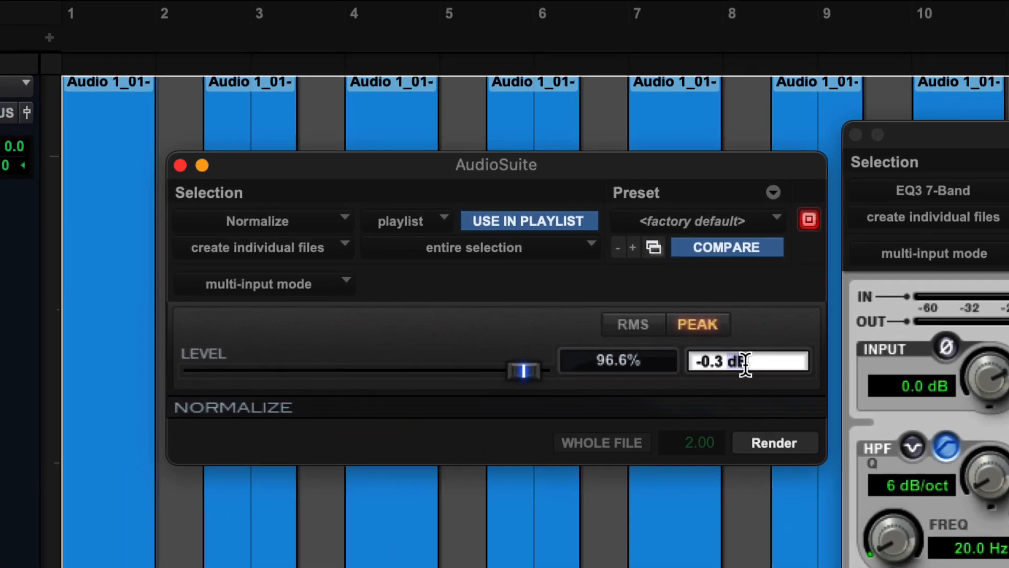
pyautogui.write('-.6')
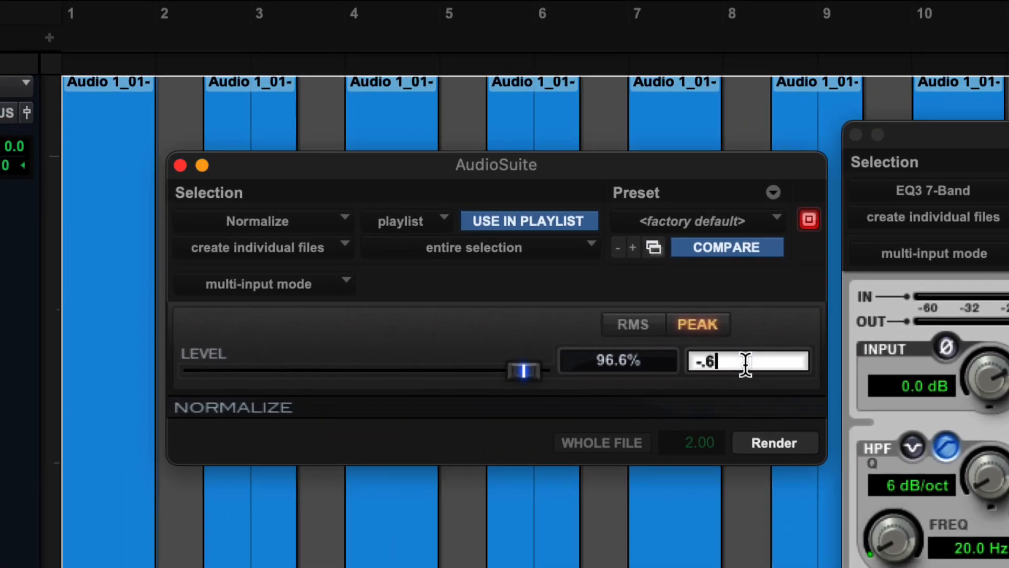
pyautogui.press('Return')
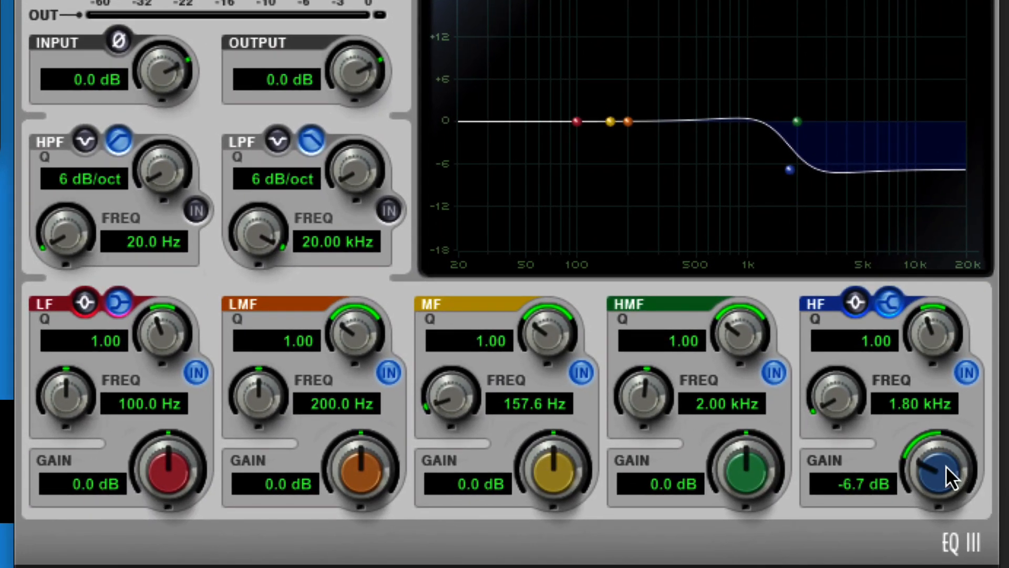
# Reset EQ3 HF gain to 0 dB and make the LF band a 7.9 dB bell
pyautogui.keyDown('alt'); pyautogui.click(957, 476); pyautogui.keyUp('alt')
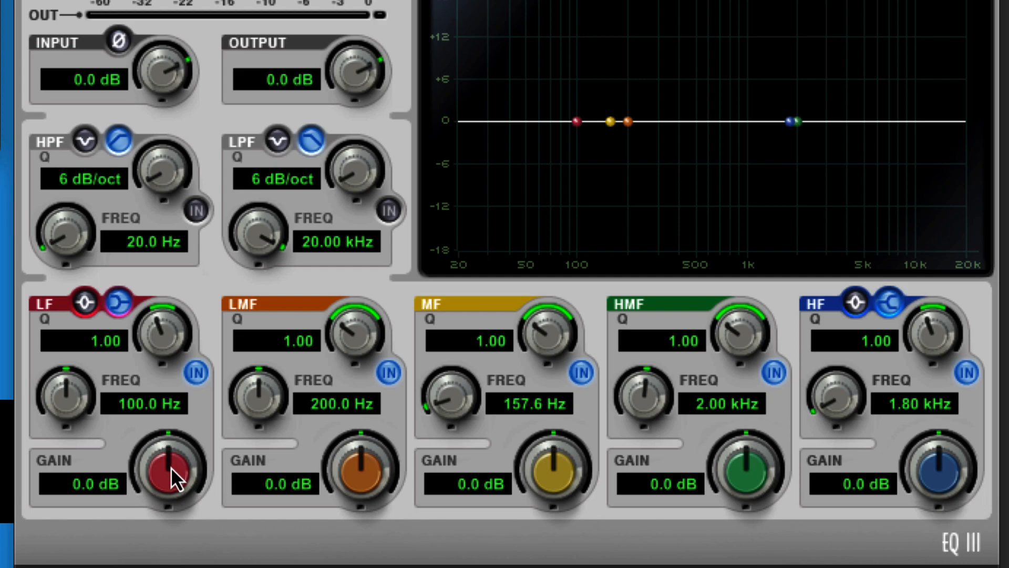
pyautogui.moveTo(171, 467); pyautogui.dragTo(193, 251)
pyautogui.click(83, 303)
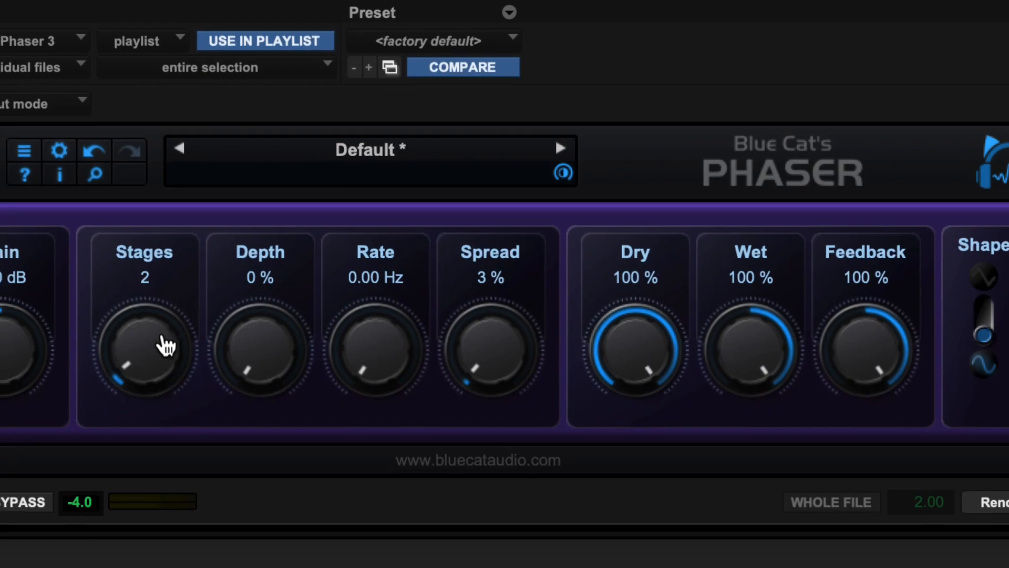
# Retune the Phaser: 32 stages, 100% depth, 20 Hz, 100% spread, dry 0%, wet -100%, feedback 31%
pyautogui.moveTo(157, 343); pyautogui.dragTo(157, 294)
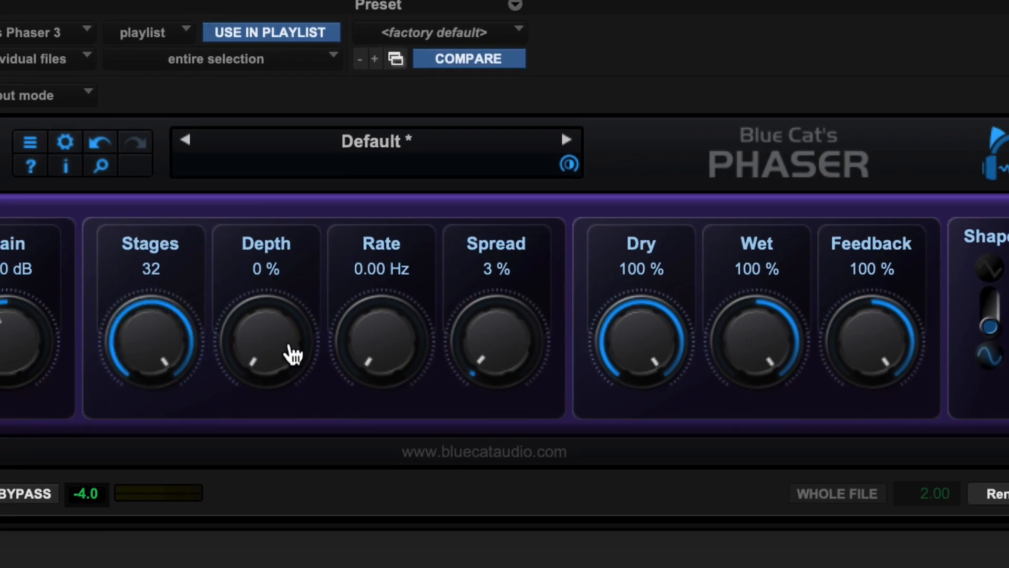
pyautogui.moveTo(293, 355); pyautogui.dragTo(292, 295)
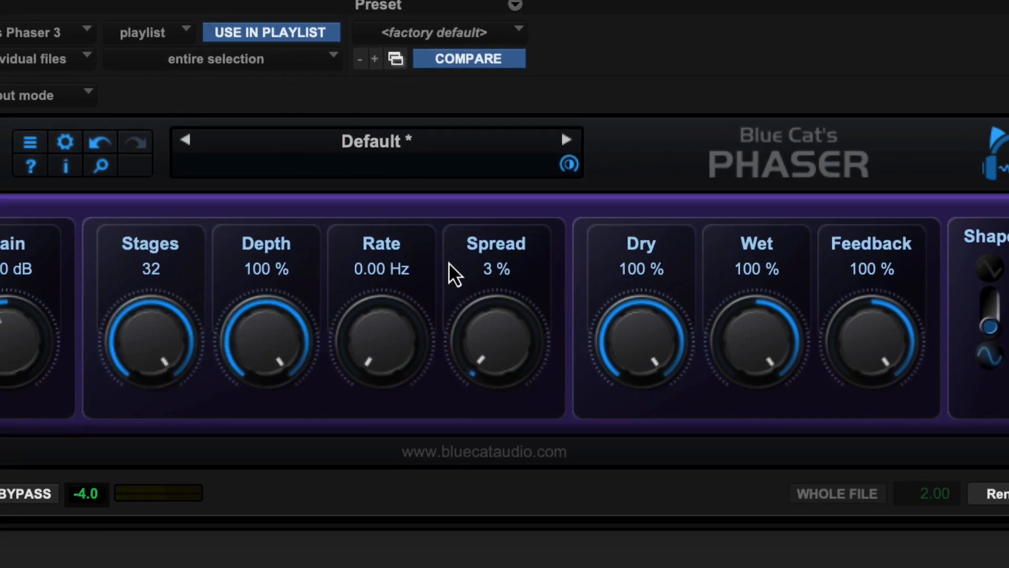
pyautogui.moveTo(399, 354); pyautogui.dragTo(388, 62)
pyautogui.moveTo(531, 349); pyautogui.dragTo(541, 7)
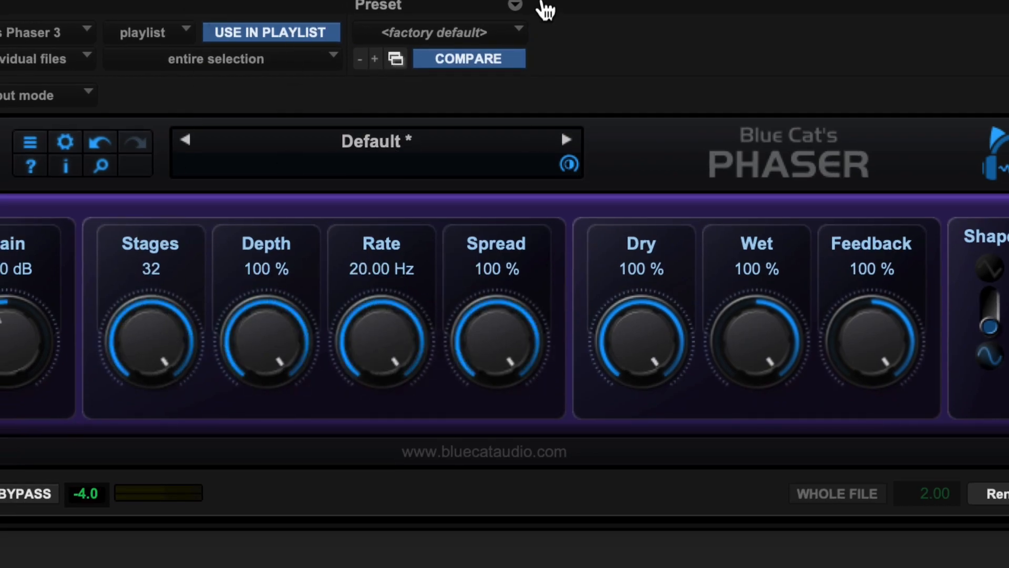
pyautogui.moveTo(677, 333); pyautogui.dragTo(678, 567)
pyautogui.moveTo(759, 350); pyautogui.dragTo(759, 567)
pyautogui.moveTo(897, 386); pyautogui.dragTo(844, 567)
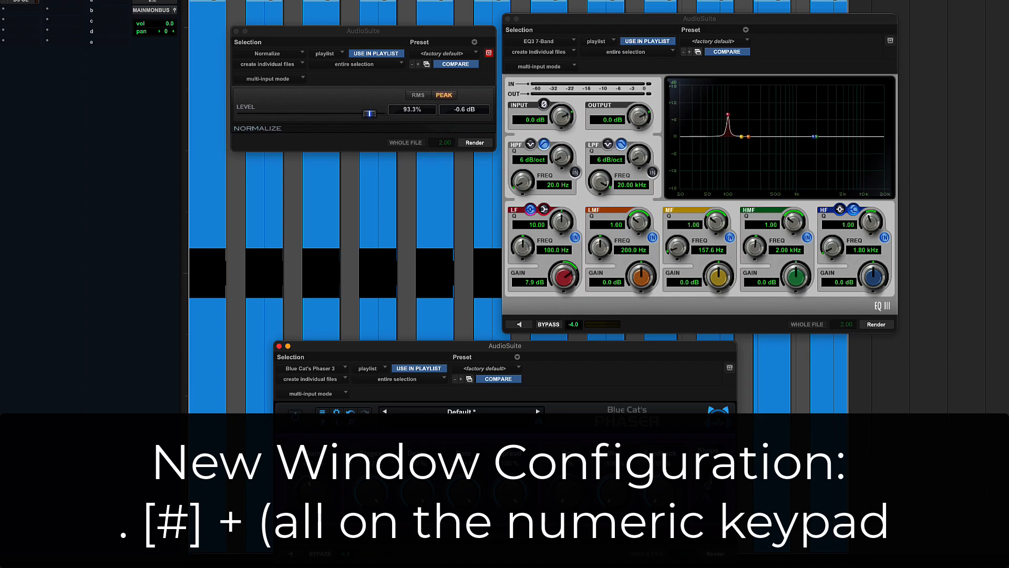
# Save window configuration 2 as 'Tokyo Tower' via the keypad shortcut . 2 +
pyautogui.press('KP_Decimal')
pyautogui.press('KP_2')
pyautogui.press('KP_Add')
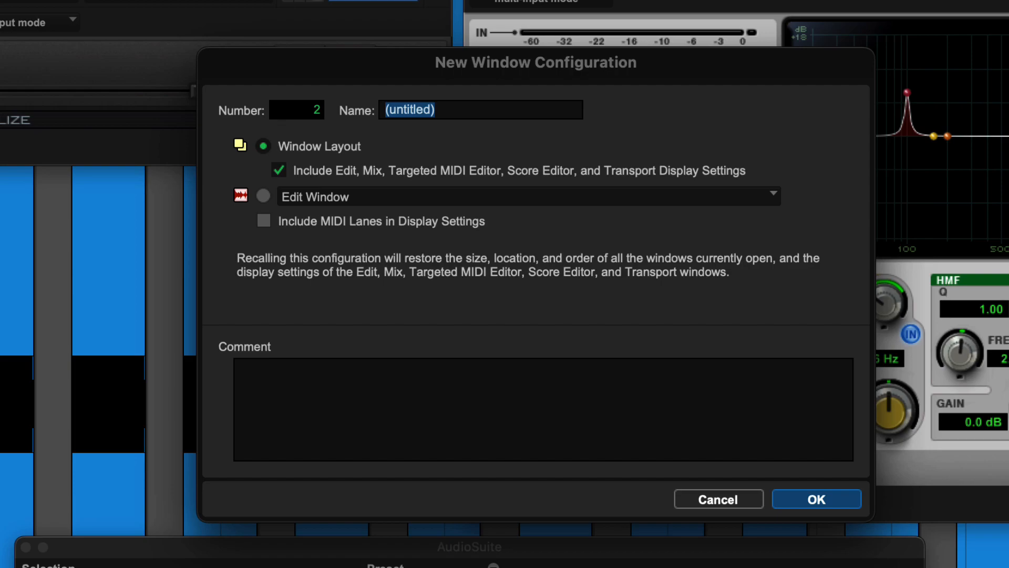
pyautogui.write('Tokyo Tower')
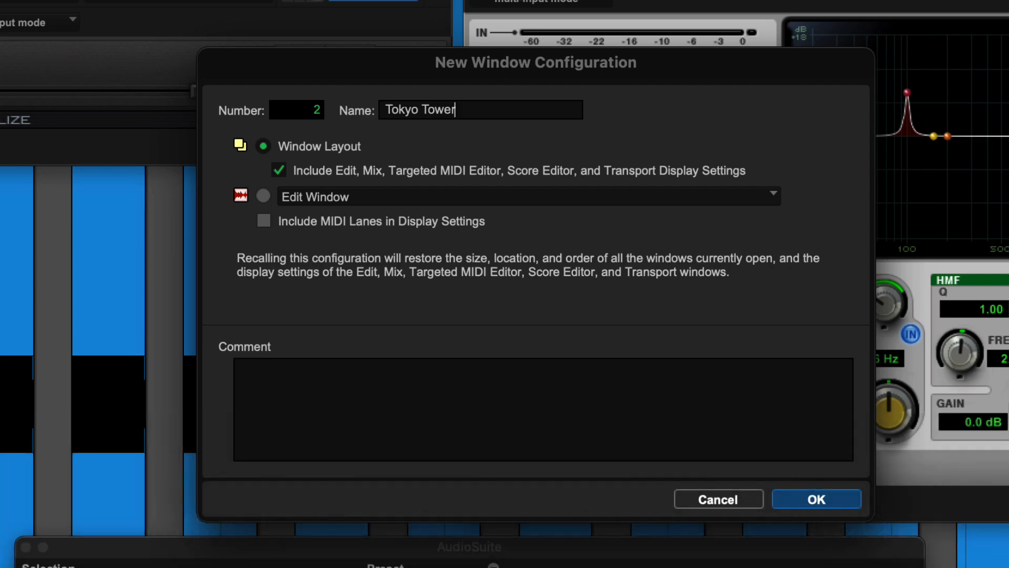
pyautogui.press('Return')
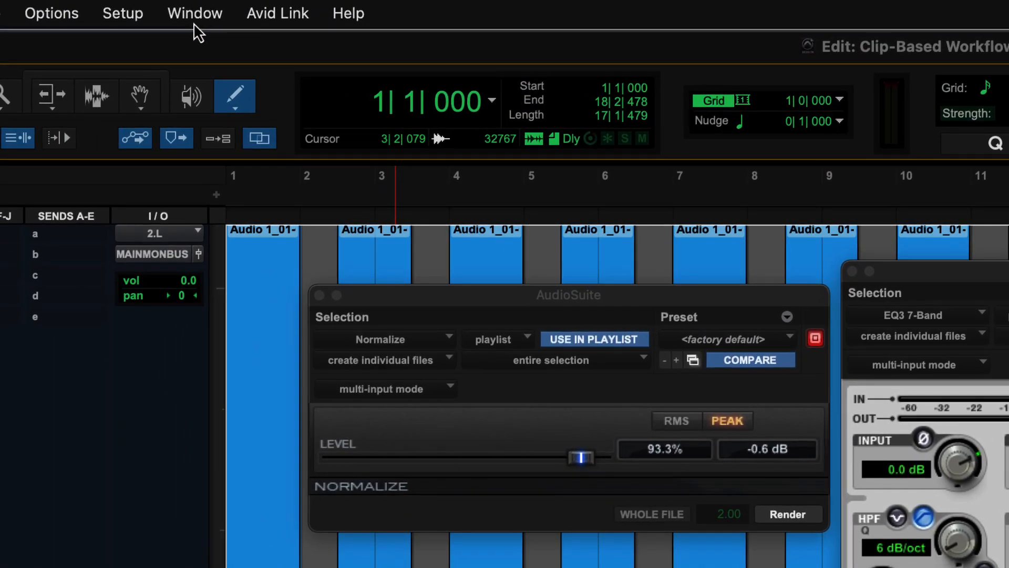
# Open the Window Configuration List and recall the Fuji layout from it
pyautogui.click(194, 23)
pyautogui.moveTo(199, 49)
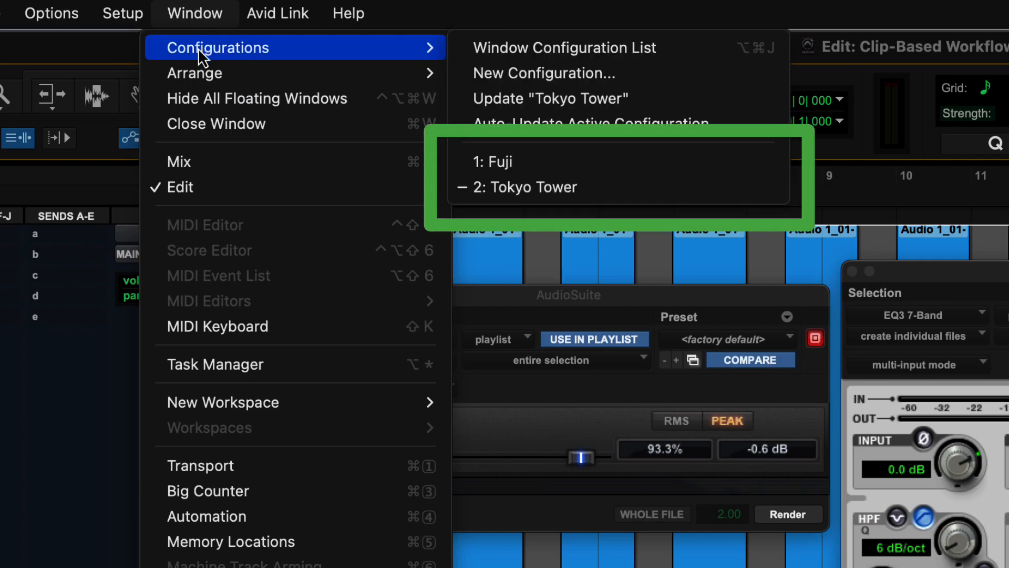
pyautogui.click(477, 52)
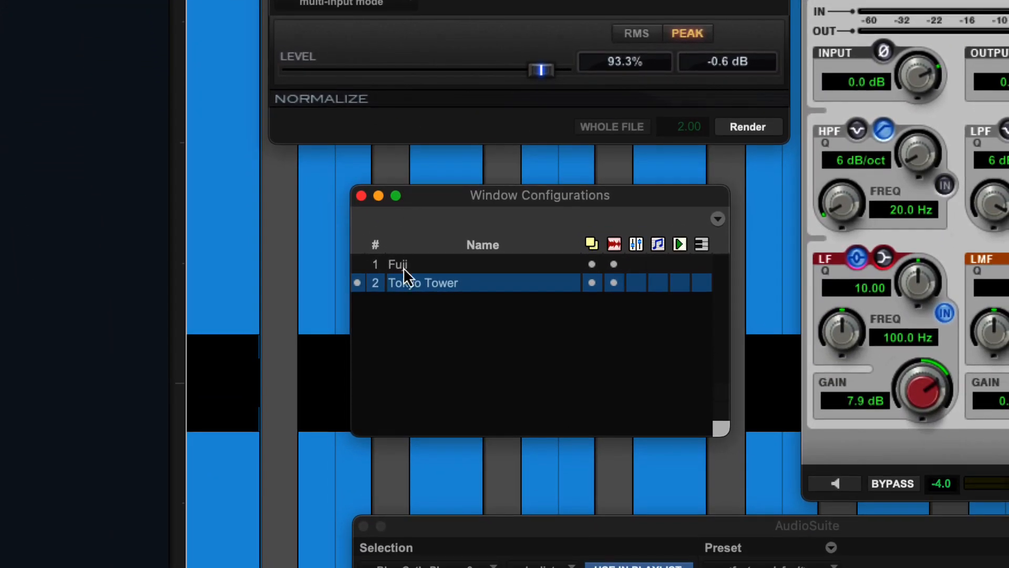
pyautogui.click(403, 266)
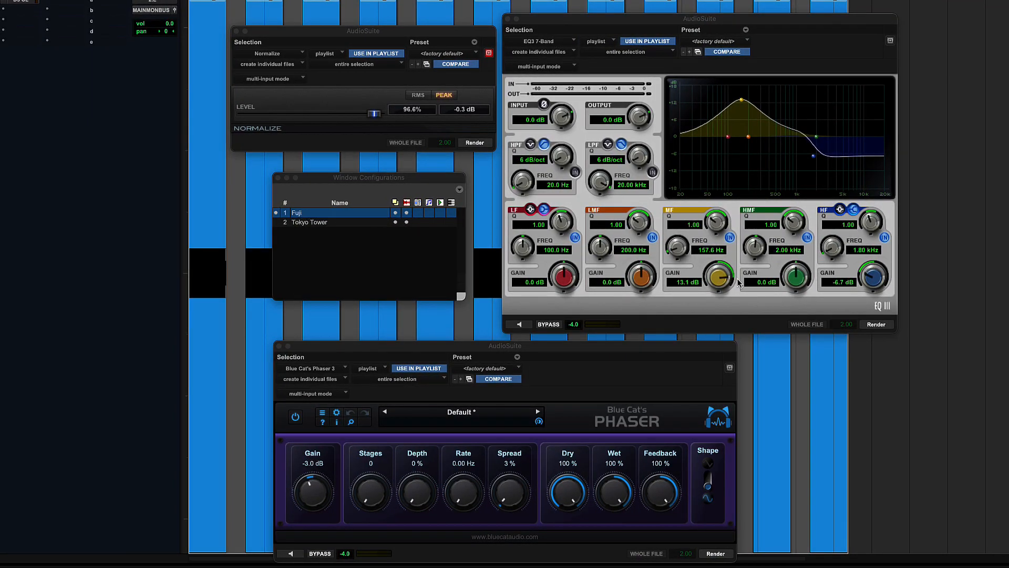
# Render the EQ3, Phaser and Normalize processing onto the clips
pyautogui.click(875, 325)
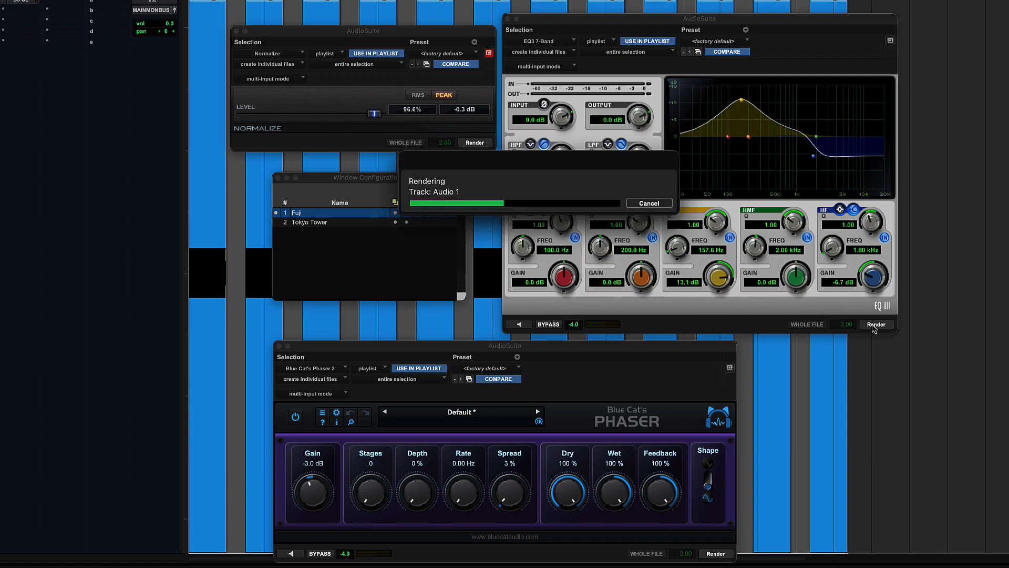
pyautogui.click(726, 555)
pyautogui.click(476, 145)
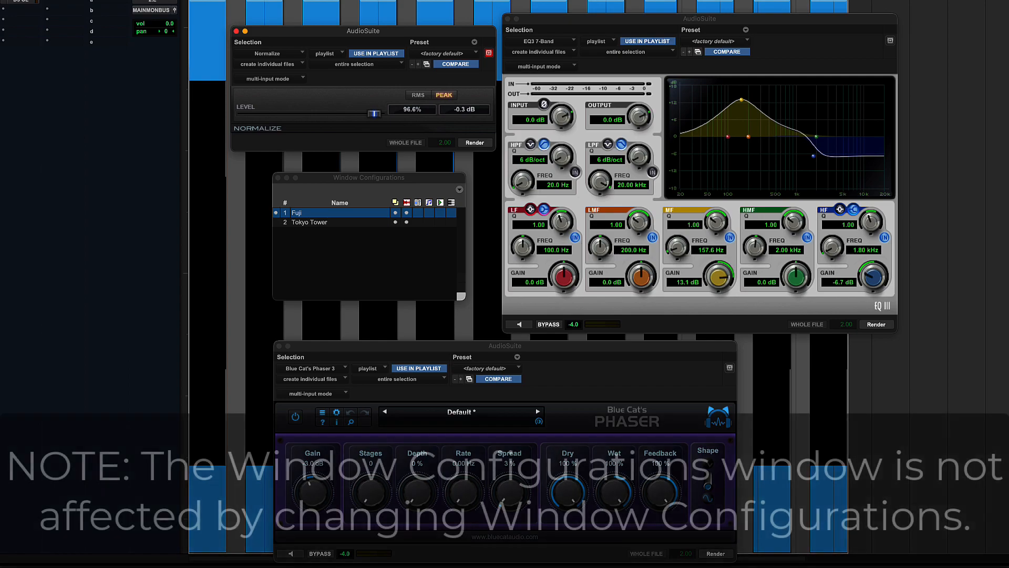
# Recall the Tokyo Tower configuration with keypad . 2 *
pyautogui.press('KP_Decimal')
pyautogui.press('KP_2')
pyautogui.press('KP_Multiply')
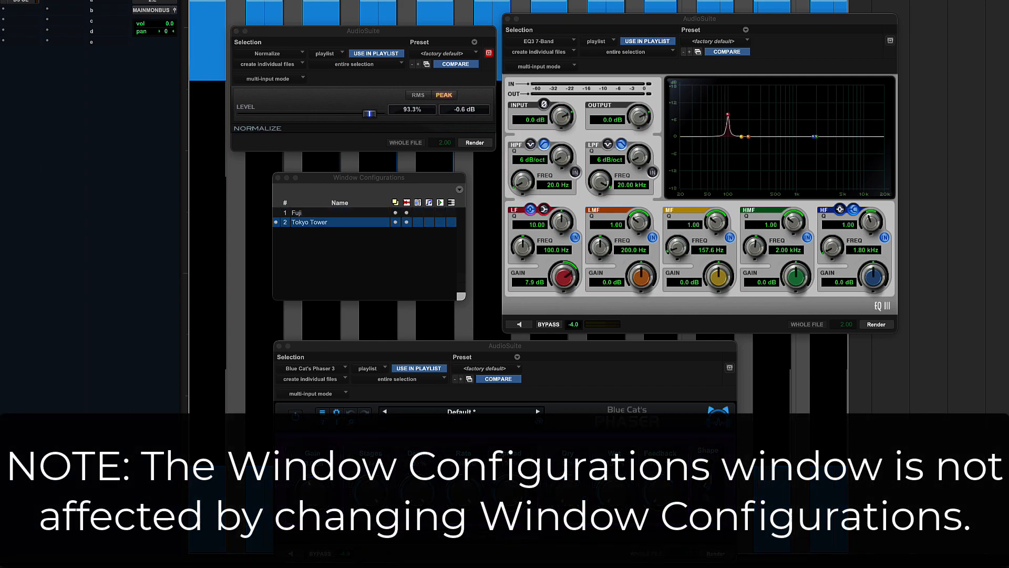